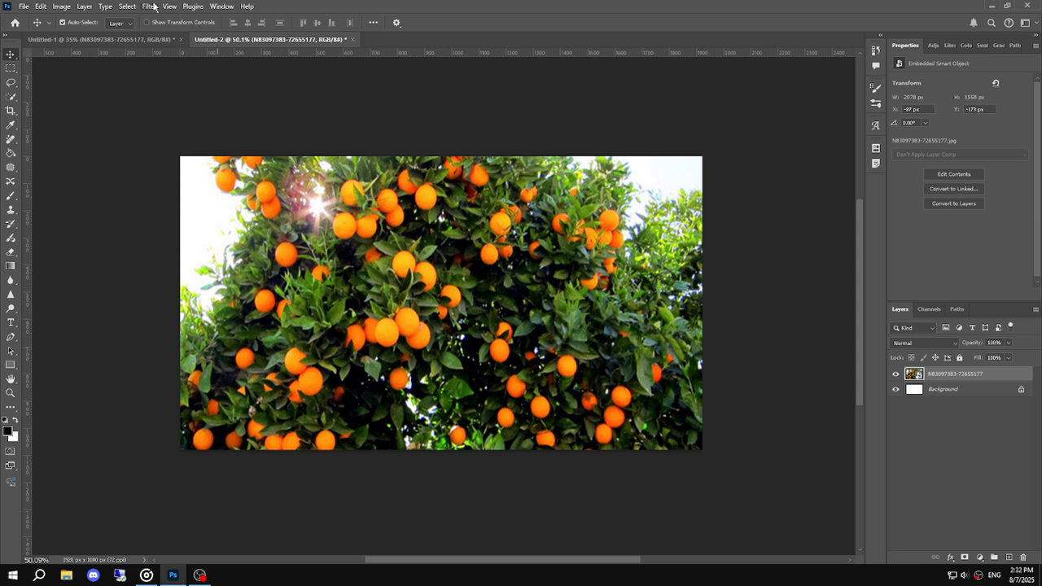
# Apply a Gaussian Blur with a 5.2-pixel radius to the orange tree photo layer in Untitled-2.
pyautogui.click(148, 6)
pyautogui.moveTo(176, 135)
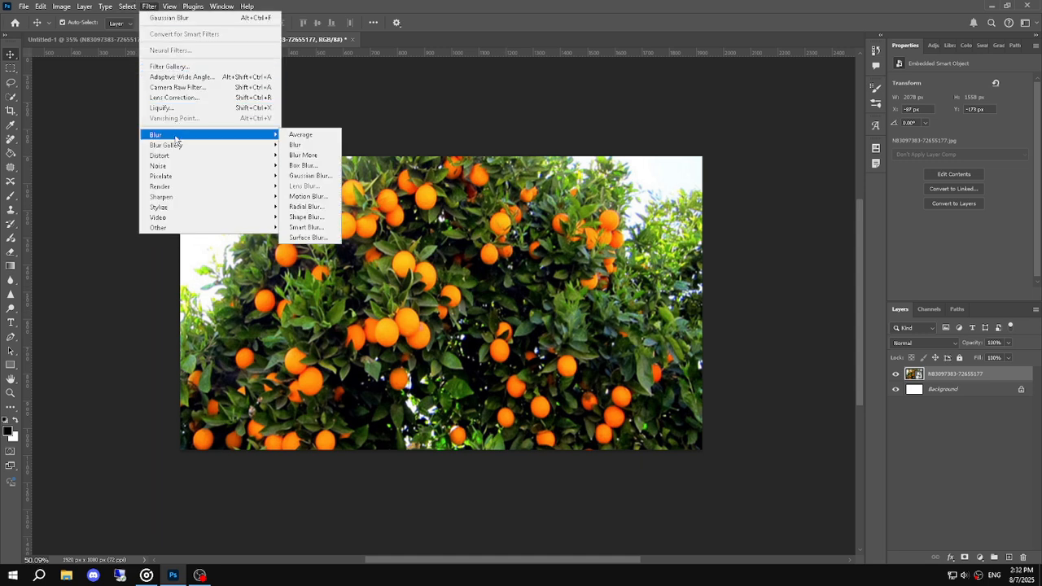
pyautogui.click(311, 176)
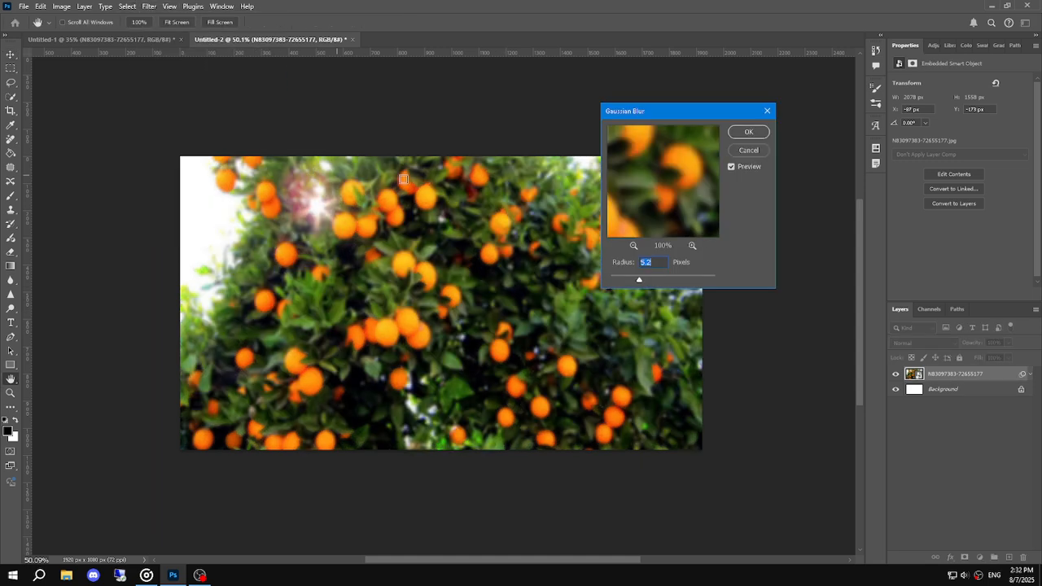
pyautogui.click(747, 133)
# Hide the top tree photo in Untitled-1 and copy the wooden table into Untitled-2, aligned with the canvas's lower edge.
pyautogui.click(135, 39)
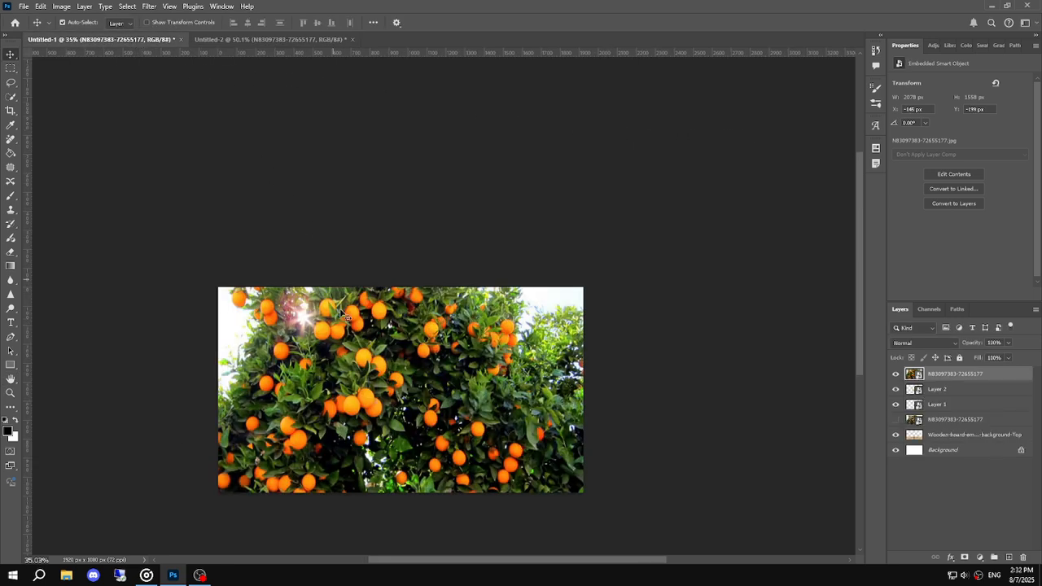
pyautogui.click(896, 374)
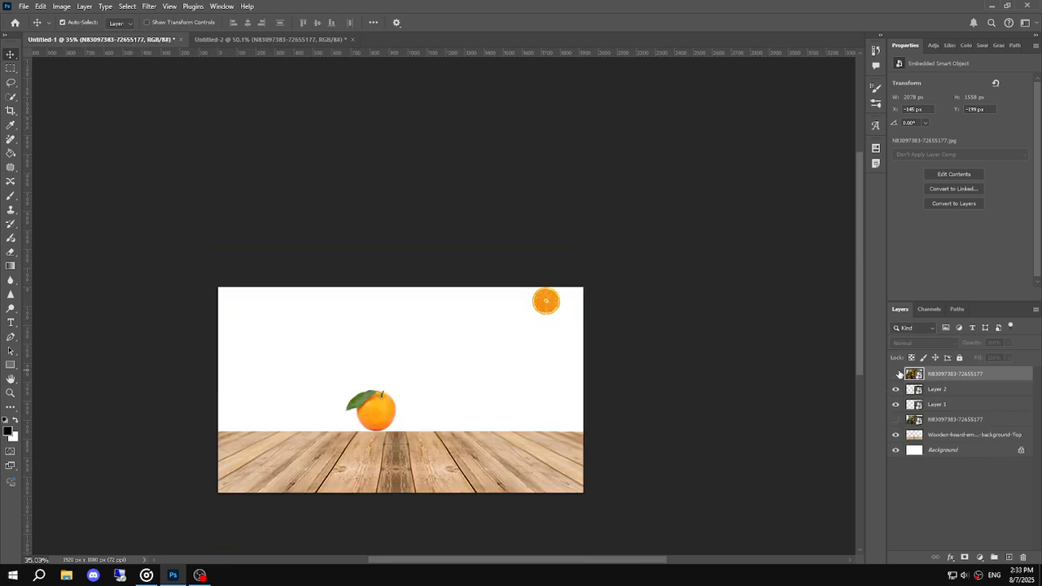
pyautogui.click(454, 459)
pyautogui.moveTo(429, 464); pyautogui.dragTo(366, 45)
pyautogui.moveTo(454, 398)
pyautogui.mouseDown()
pyautogui.moveTo(457, 390)
pyautogui.moveTo(460, 408)
pyautogui.mouseUp()
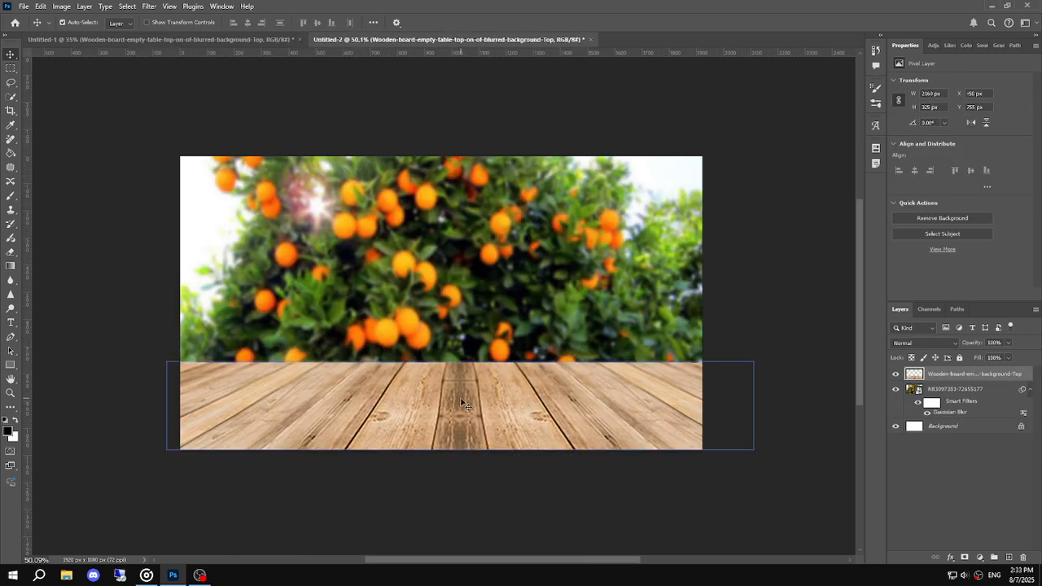
# Copy the whole orange from Untitled-1 into Untitled-2, directly above the blurred tree photo layer.
pyautogui.click(453, 305)
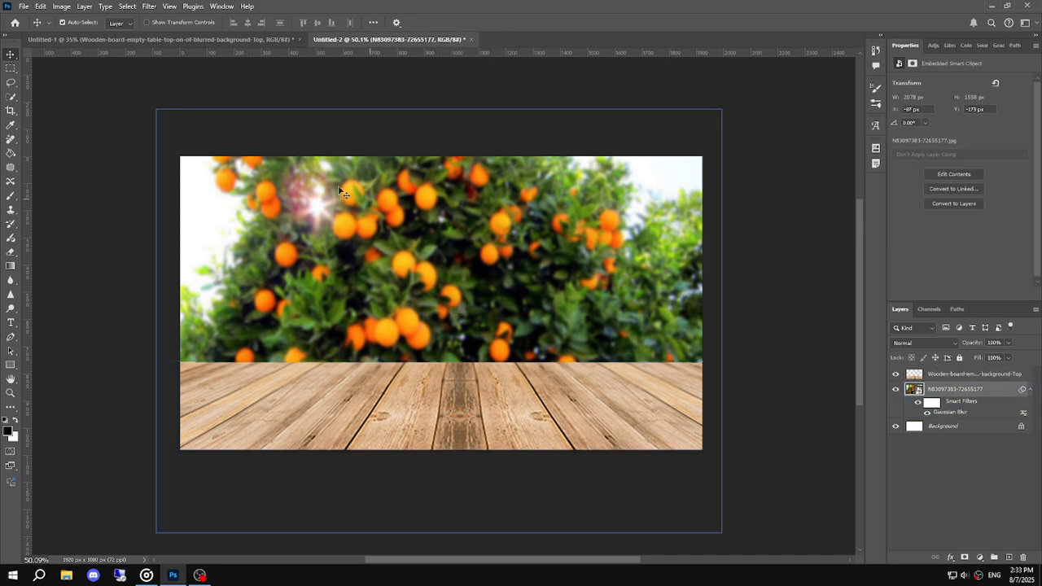
pyautogui.click(81, 39)
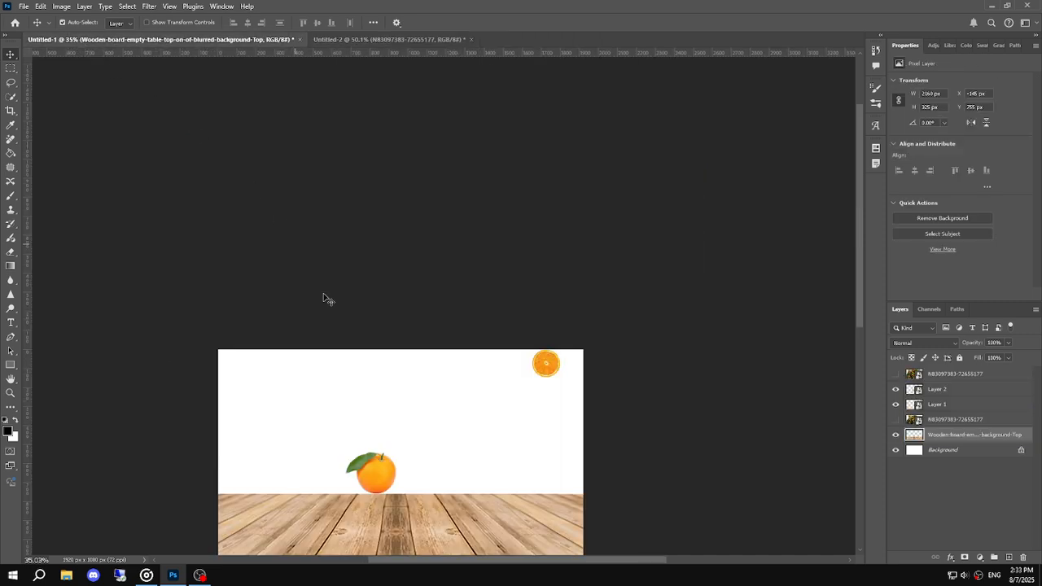
pyautogui.moveTo(379, 473); pyautogui.dragTo(445, 344)
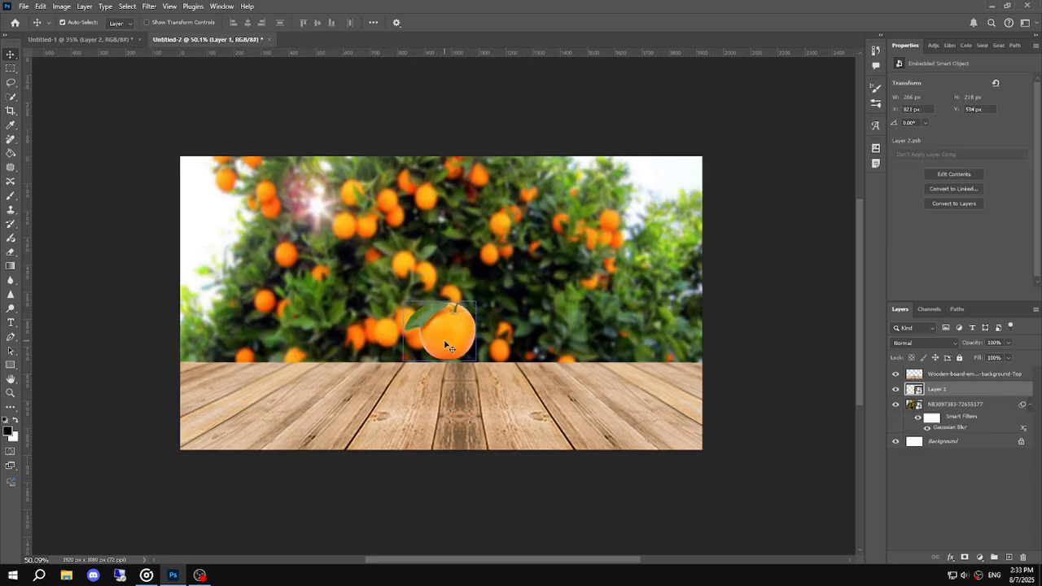
# Enlarge the orange to about 768 px wide on the table and place its layer above the wooden table layer.
pyautogui.hotkey('ctrl', 't')
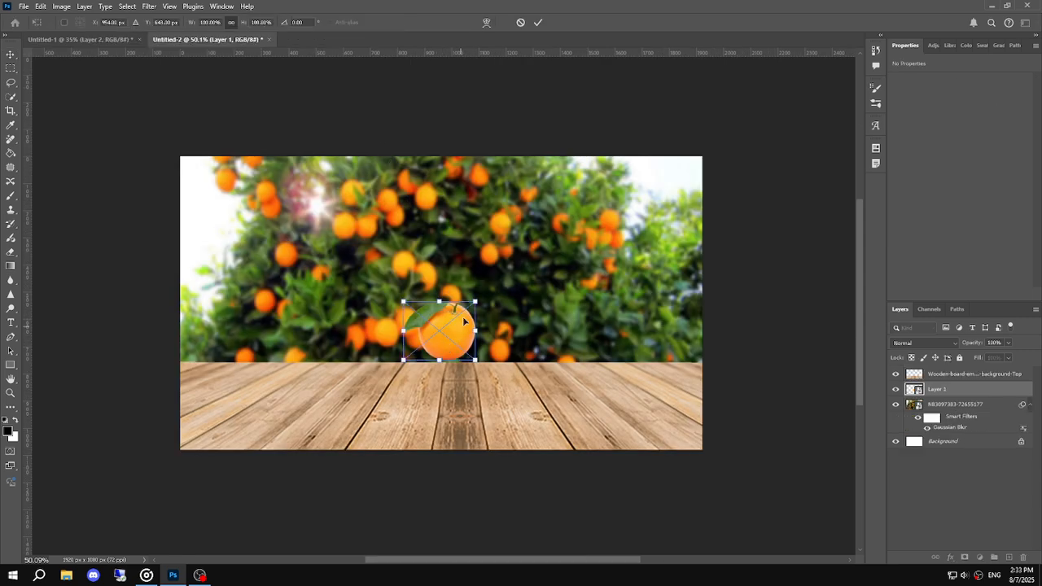
pyautogui.moveTo(482, 293); pyautogui.dragTo(643, 183)
pyautogui.moveTo(527, 269); pyautogui.dragTo(509, 326)
pyautogui.moveTo(943, 390); pyautogui.dragTo(943, 374)
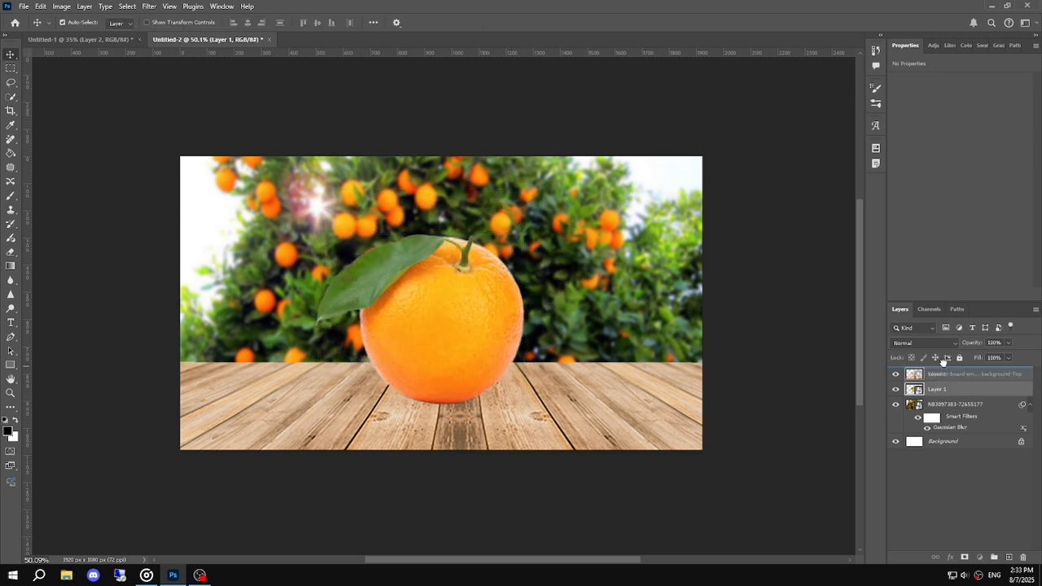
pyautogui.moveTo(435, 343); pyautogui.dragTo(429, 353)
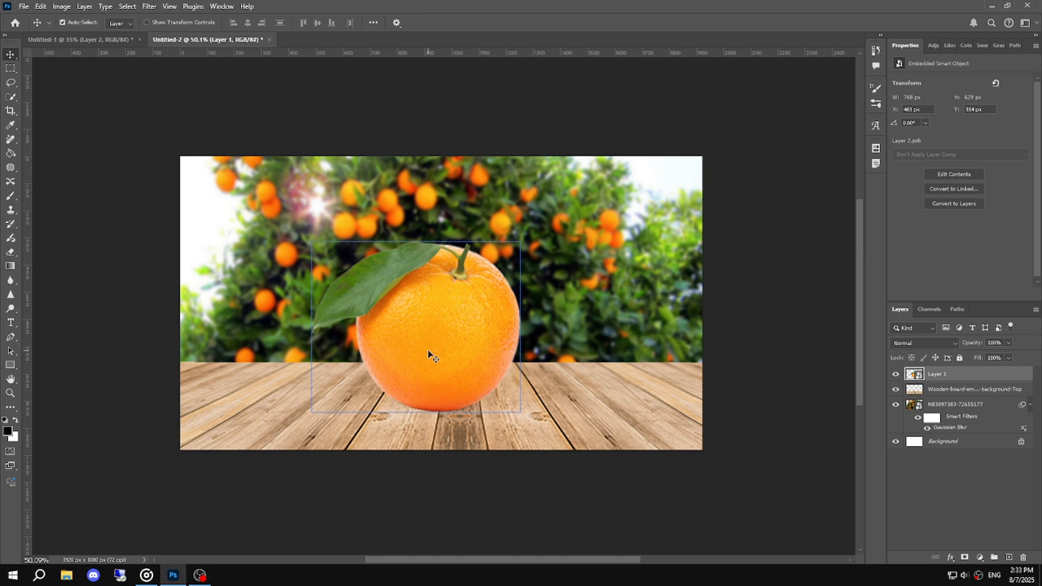
# Scale the orange up further to about 324% (859 px wide) and reposition it near the middle of the table.
pyautogui.hotkey('ctrl', 't')
pyautogui.moveTo(525, 239); pyautogui.dragTo(551, 218)
pyautogui.moveTo(504, 261); pyautogui.dragTo(483, 268)
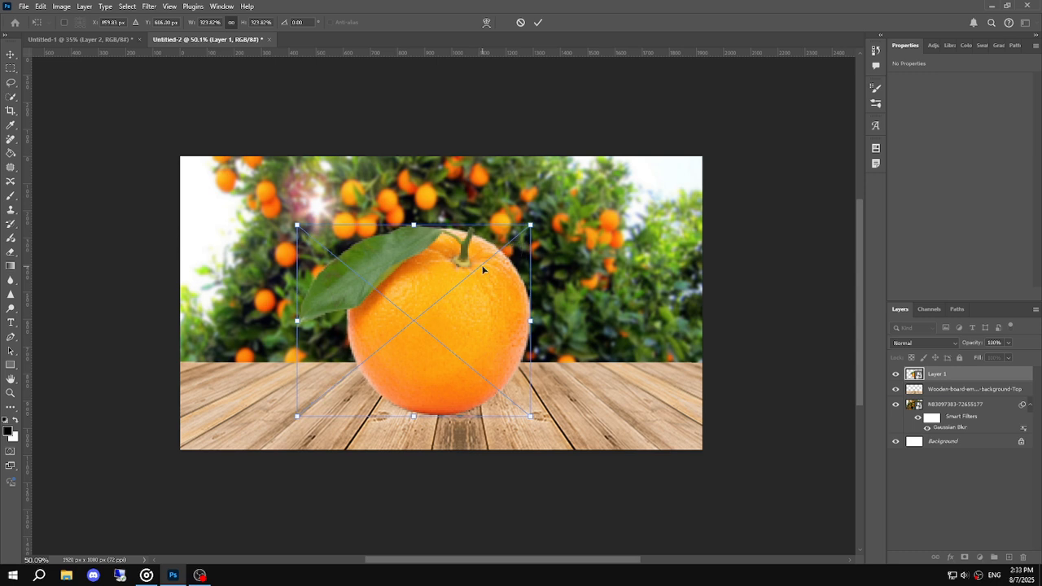
pyautogui.press('Return')
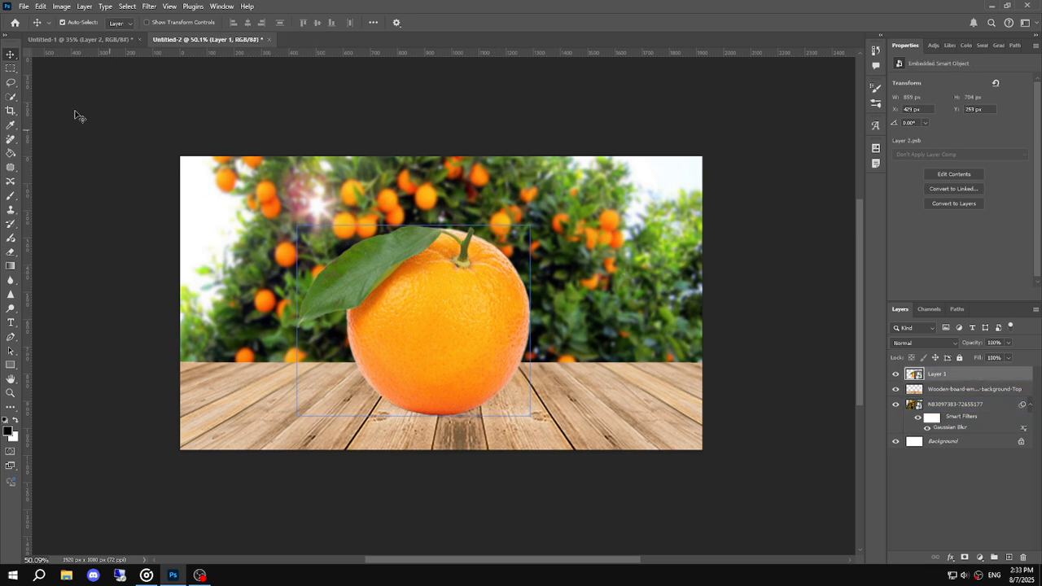
# Select the orange's leaf and stem with the Quick Selection tool.
pyautogui.click(12, 97)
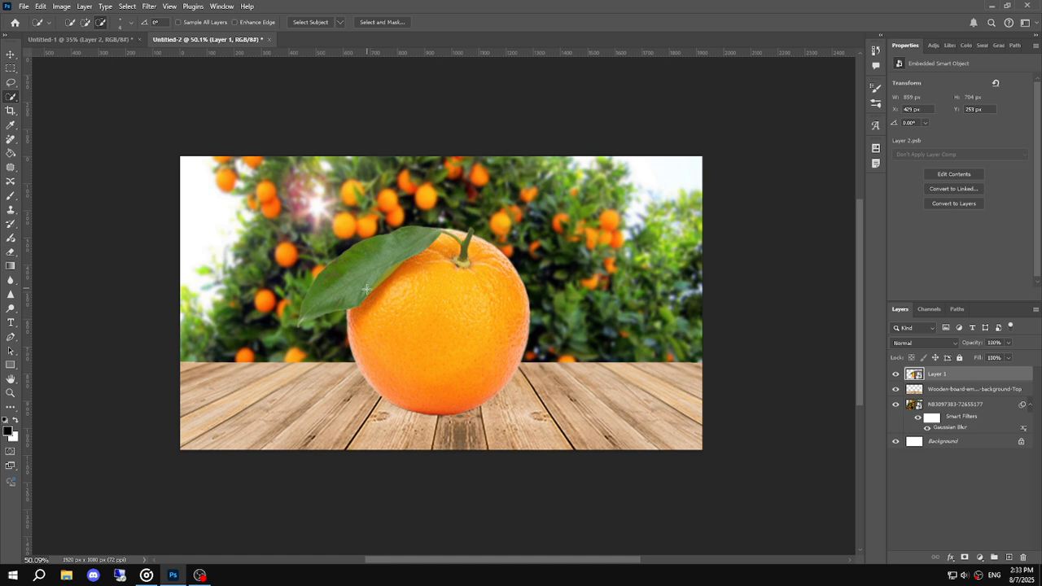
pyautogui.scroll(5, 366, 289)
pyautogui.click(460, 198)
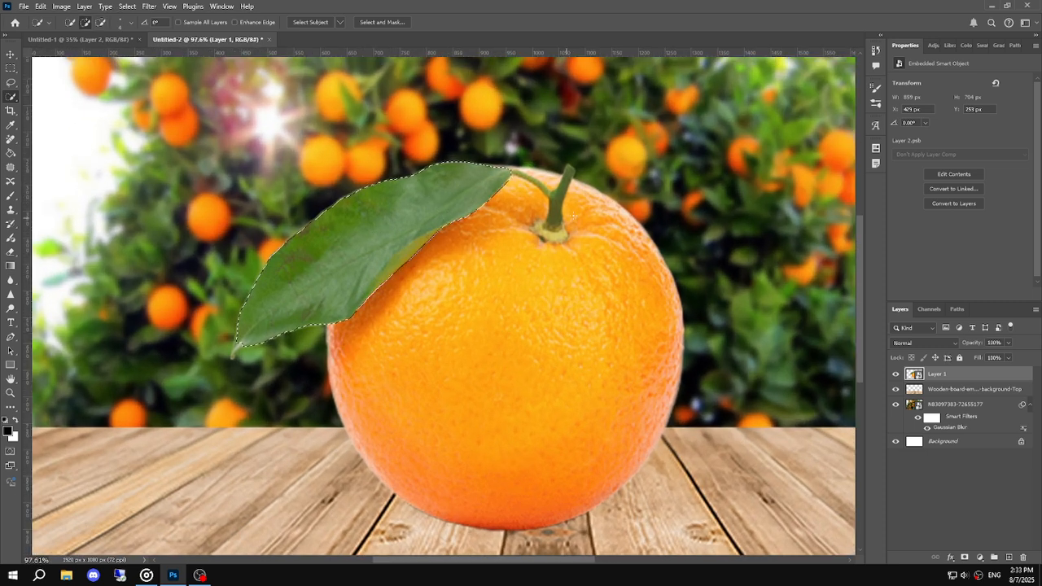
pyautogui.moveTo(552, 232); pyautogui.dragTo(556, 234)
pyautogui.press('alt')
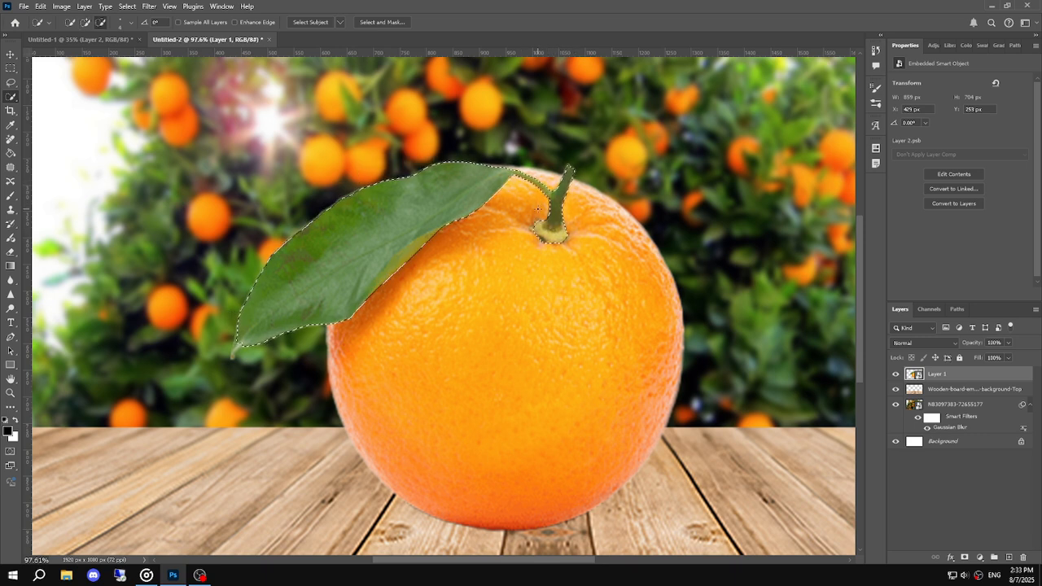
# Rasterize the orange layer, then cut the selected leaf and stem and paste them onto their own layer.
pyautogui.rightClick(913, 374)
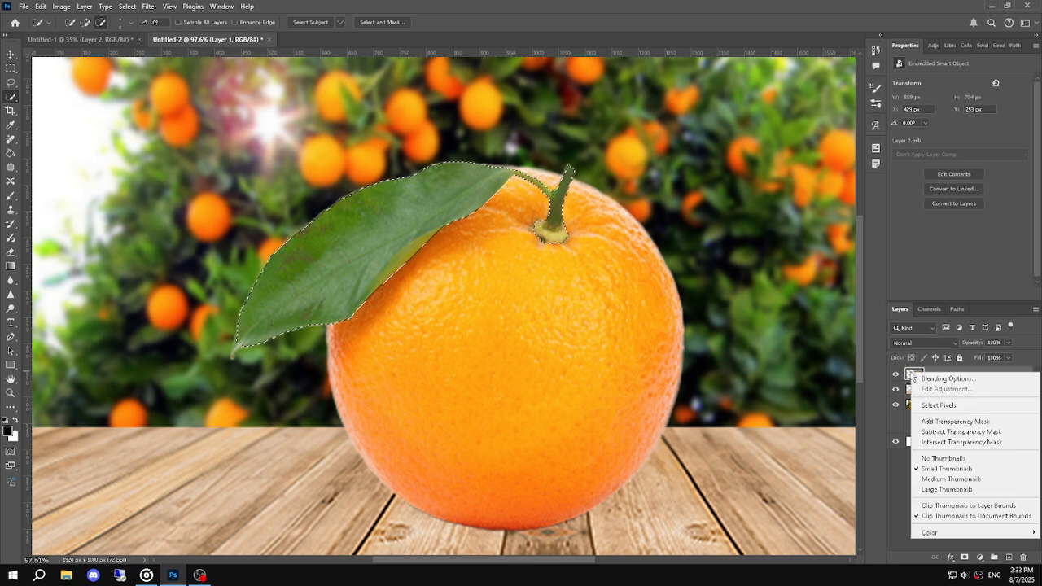
pyautogui.click(877, 372)
pyautogui.rightClick(941, 374)
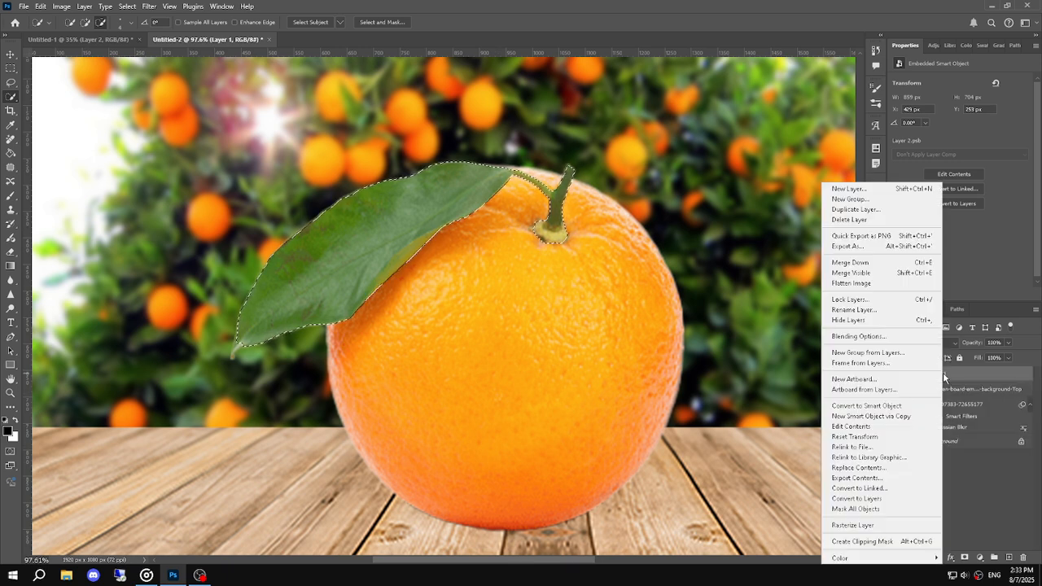
pyautogui.click(853, 525)
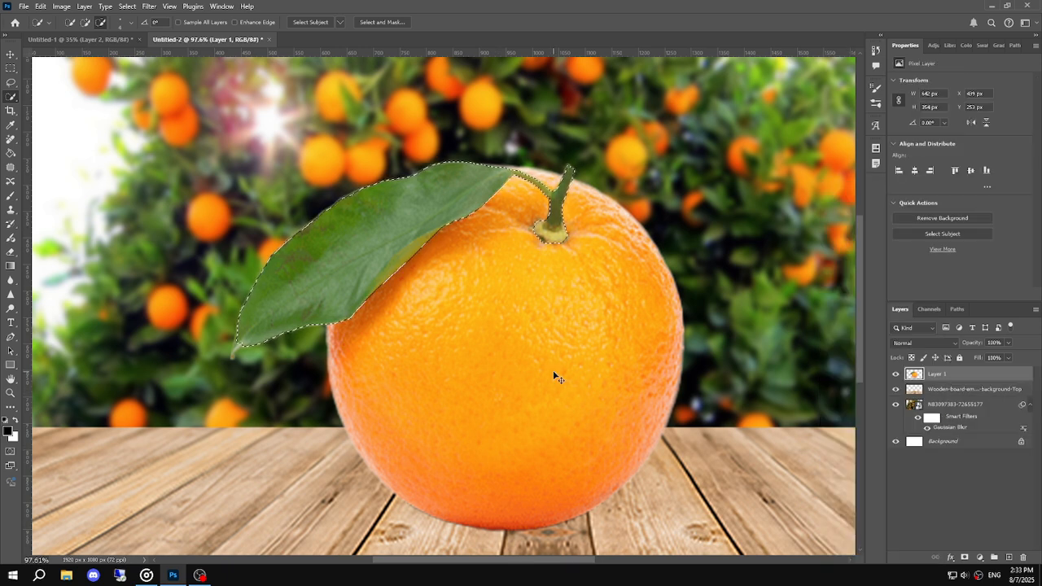
pyautogui.press('Delete')
pyautogui.hotkey('ctrl', 'v')
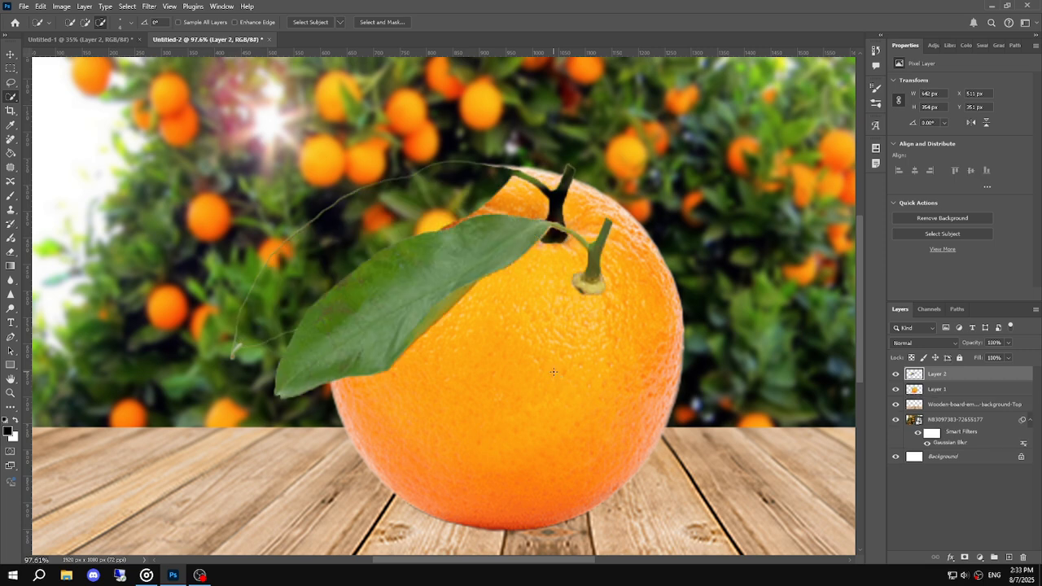
# Move the leaf and stem layer away from the orange to the upper right area of the canvas.
pyautogui.press('v')
pyautogui.moveTo(396, 287)
pyautogui.mouseDown()
pyautogui.moveTo(519, 259)
pyautogui.moveTo(683, 142)
pyautogui.mouseUp()
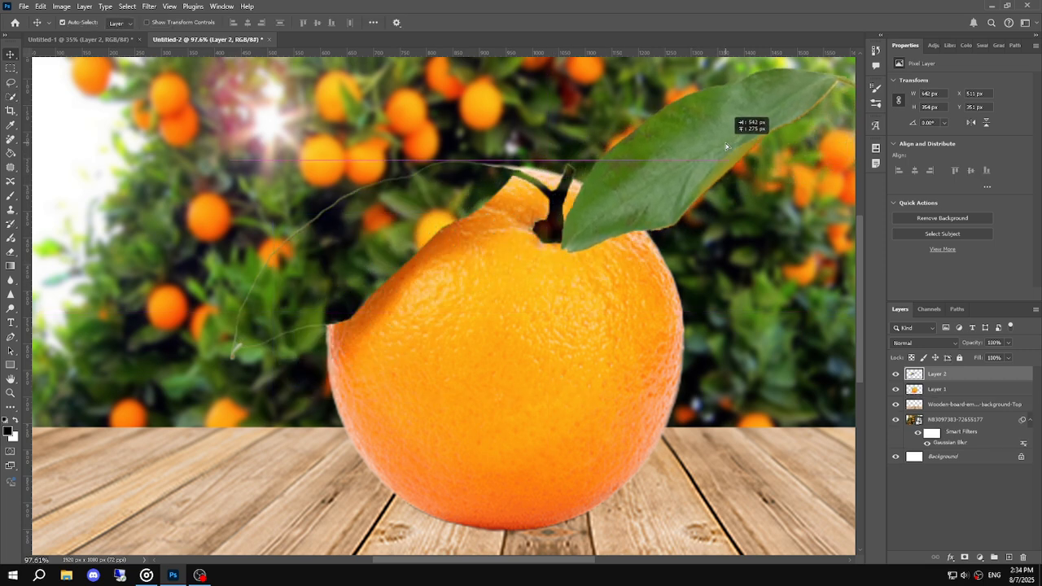
pyautogui.scroll(-6, 727, 249)
pyautogui.moveTo(662, 319); pyautogui.dragTo(518, 341)
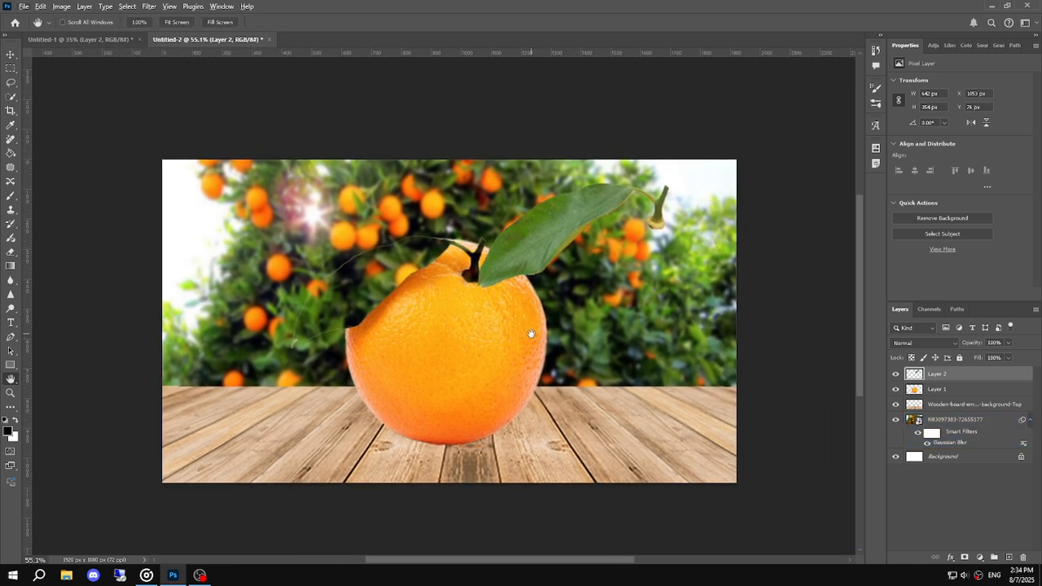
pyautogui.hotkey('alt', 'v')
pyautogui.press('Escape')
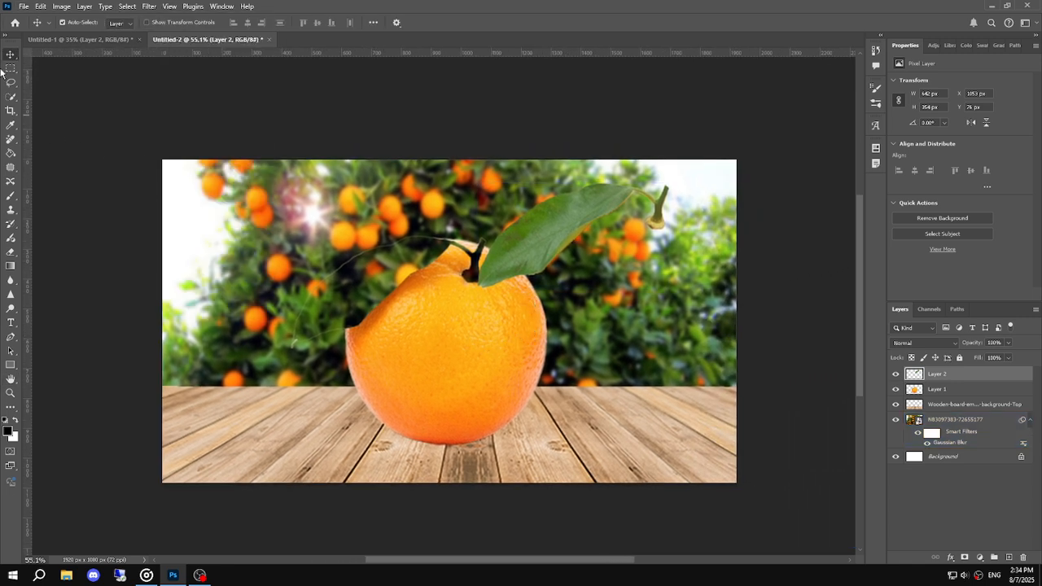
pyautogui.click(615, 228)
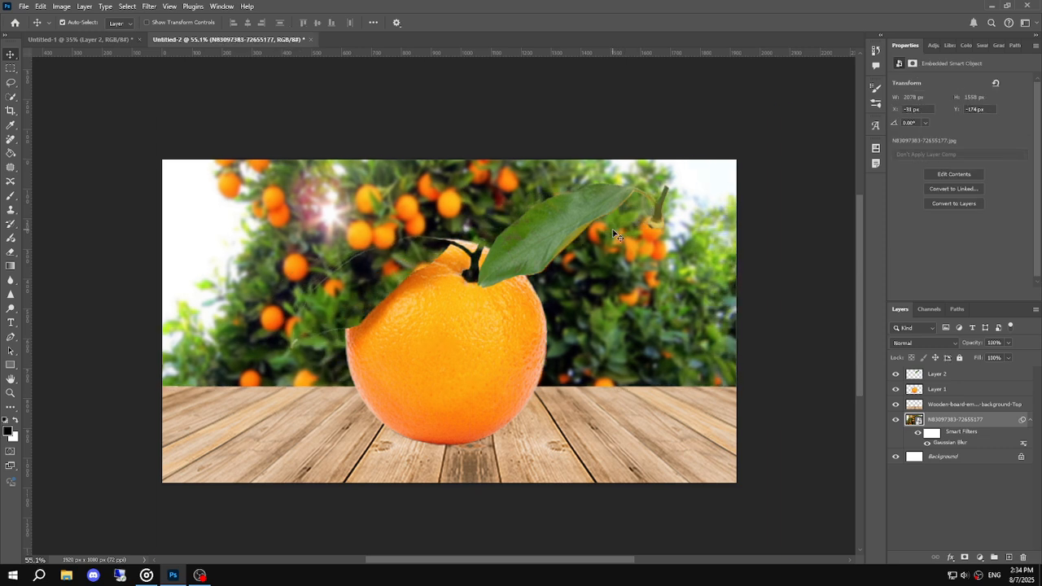
pyautogui.moveTo(615, 228); pyautogui.dragTo(721, 215)
# Duplicate the orange layer, Layer 1, and make the original beneath the copy the active layer.
pyautogui.click(923, 391)
pyautogui.moveTo(950, 390); pyautogui.dragTo(1010, 560)
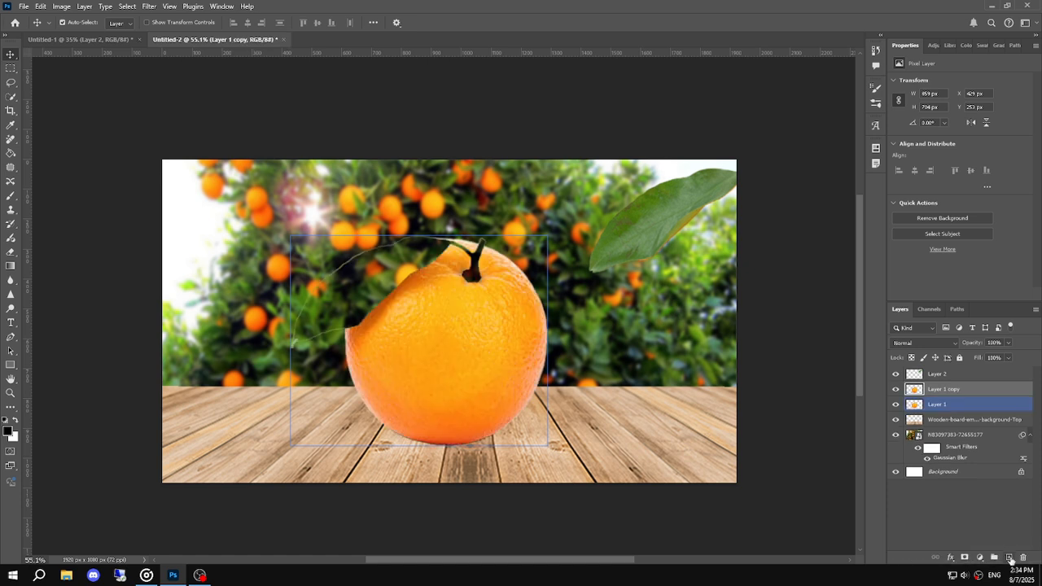
pyautogui.click(941, 406)
pyautogui.click(942, 406)
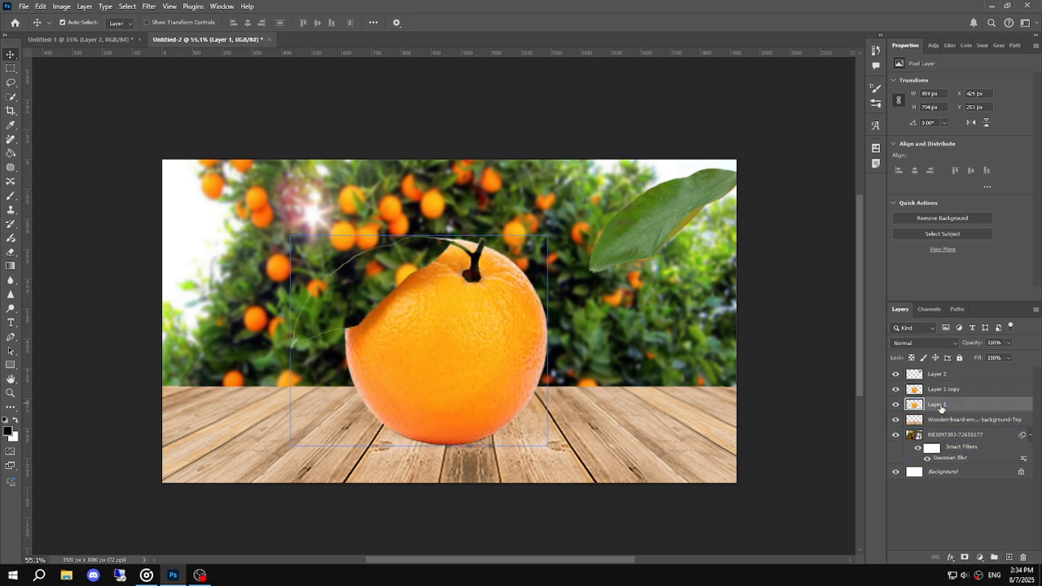
# Delete the orange's upper part from Layer 1 within a rectangular selection about 937 by 452 px, then deselect.
pyautogui.click(10, 68)
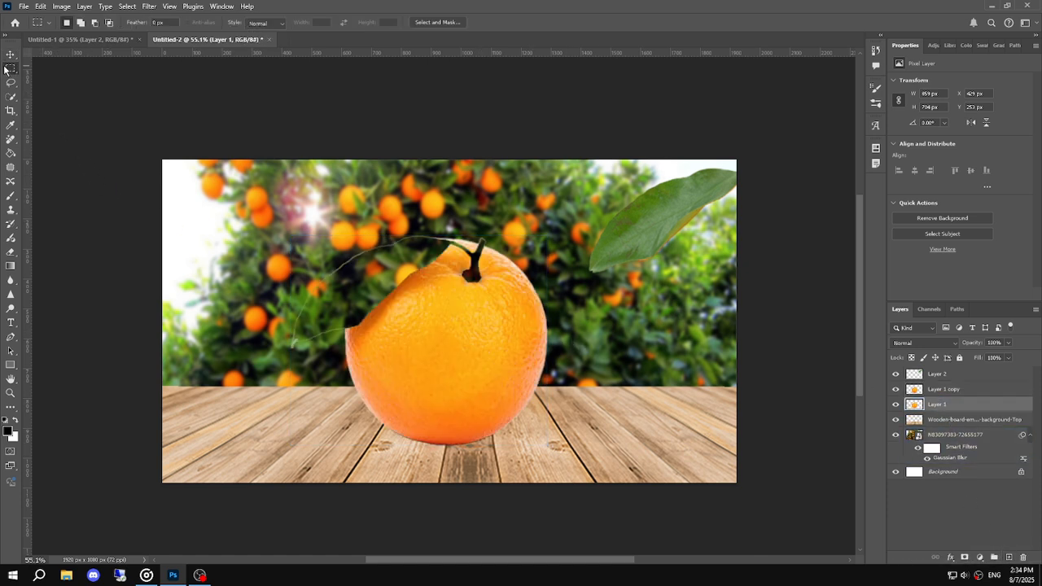
pyautogui.moveTo(559, 219); pyautogui.dragTo(280, 353)
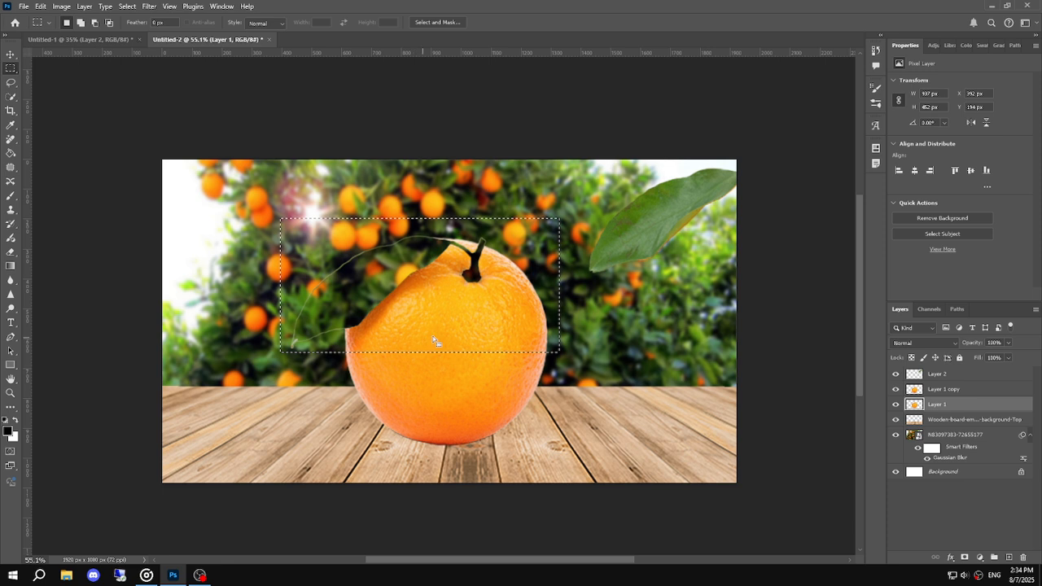
pyautogui.press('h')
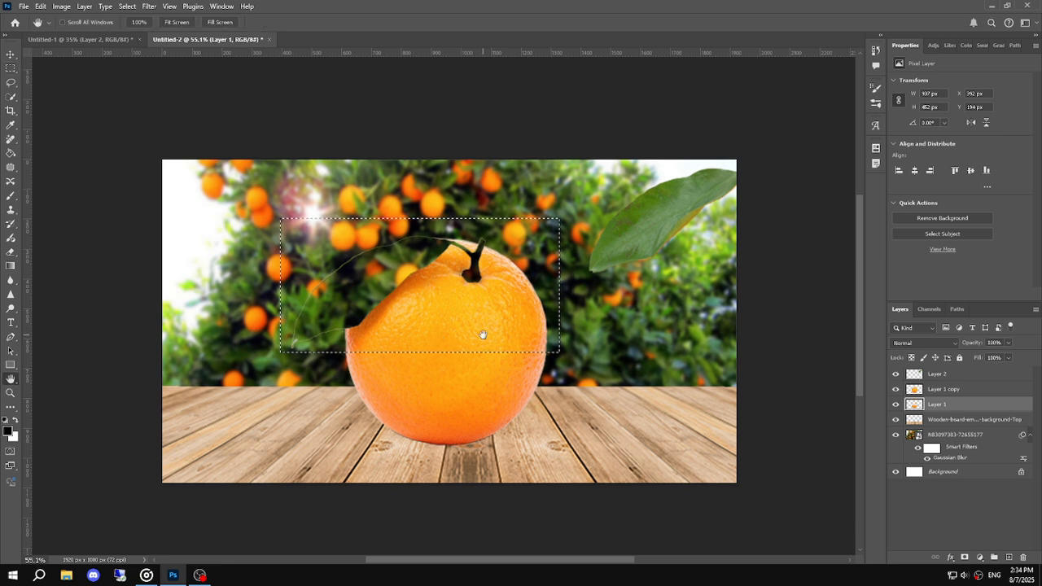
pyautogui.press('v')
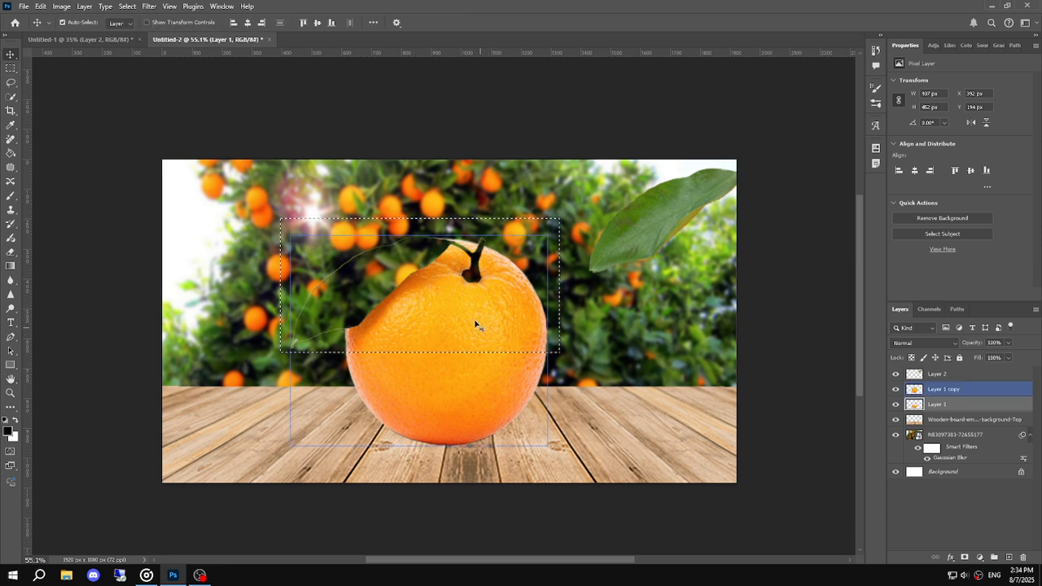
pyautogui.click(798, 411)
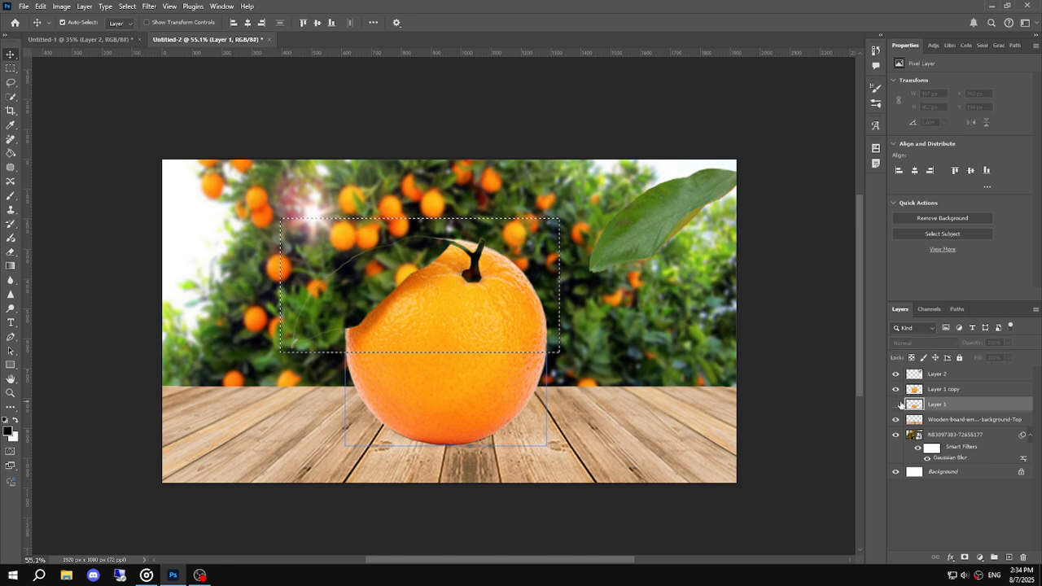
pyautogui.click(904, 389)
pyautogui.click(896, 389)
pyautogui.click(896, 389)
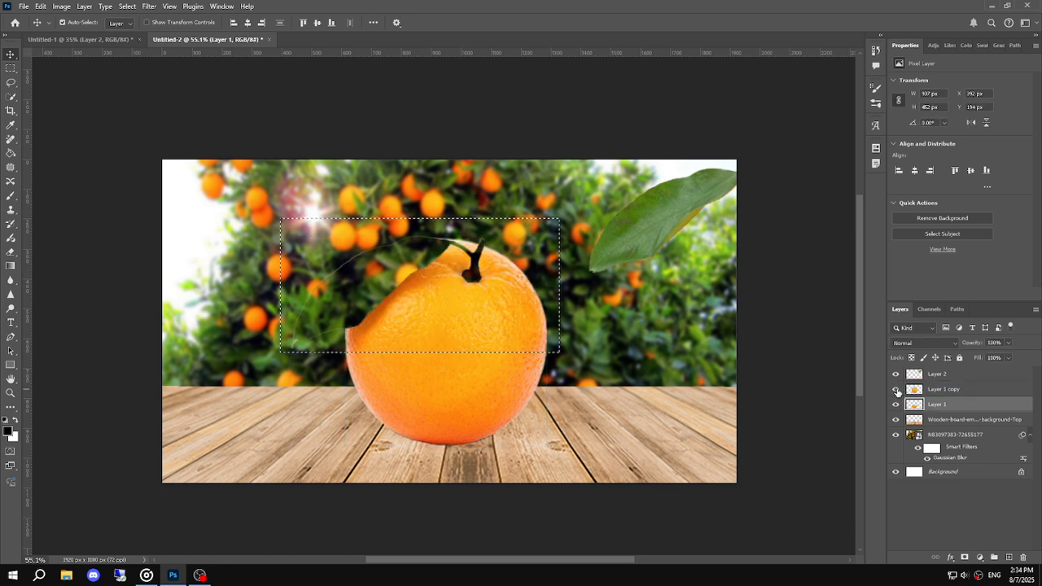
pyautogui.press('Delete')
pyautogui.hotkey('ctrl', 'd')
pyautogui.press('ctrl')
# Lower the opacity of the original orange layer, Layer 1, to 57%.
pyautogui.click(937, 390)
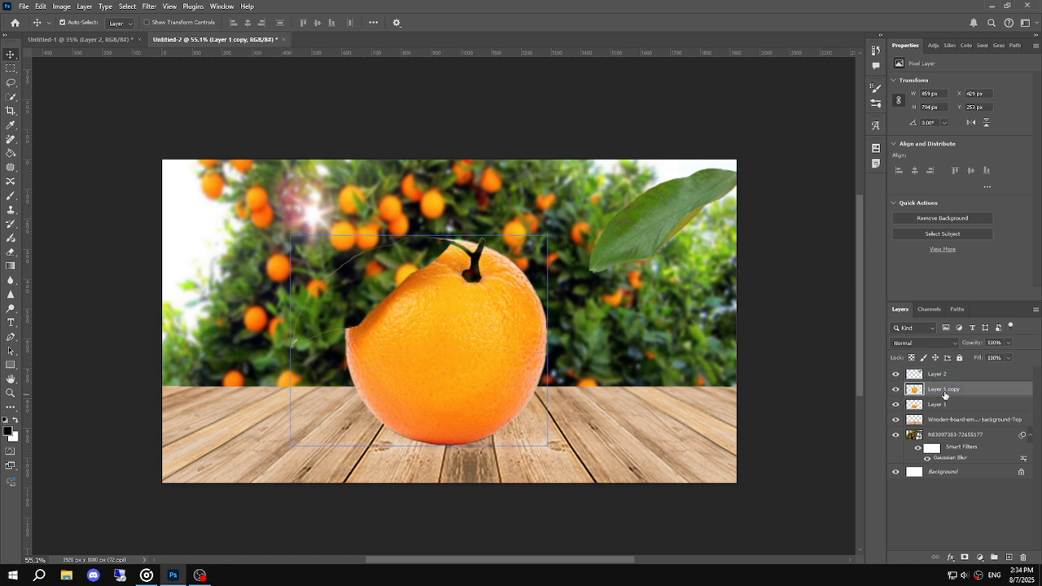
pyautogui.click(11, 69)
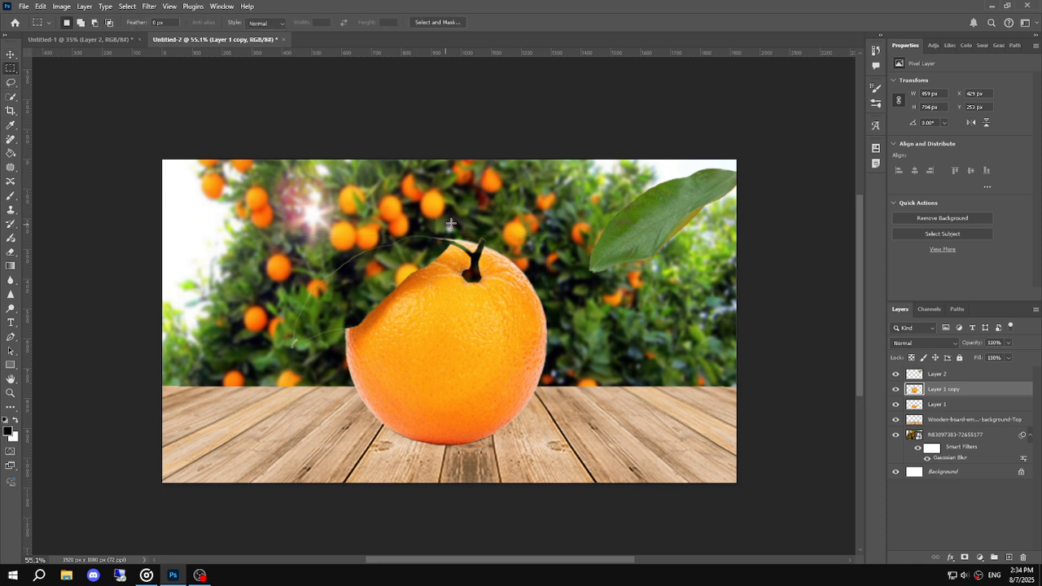
pyautogui.click(932, 405)
pyautogui.moveTo(966, 345); pyautogui.dragTo(971, 343)
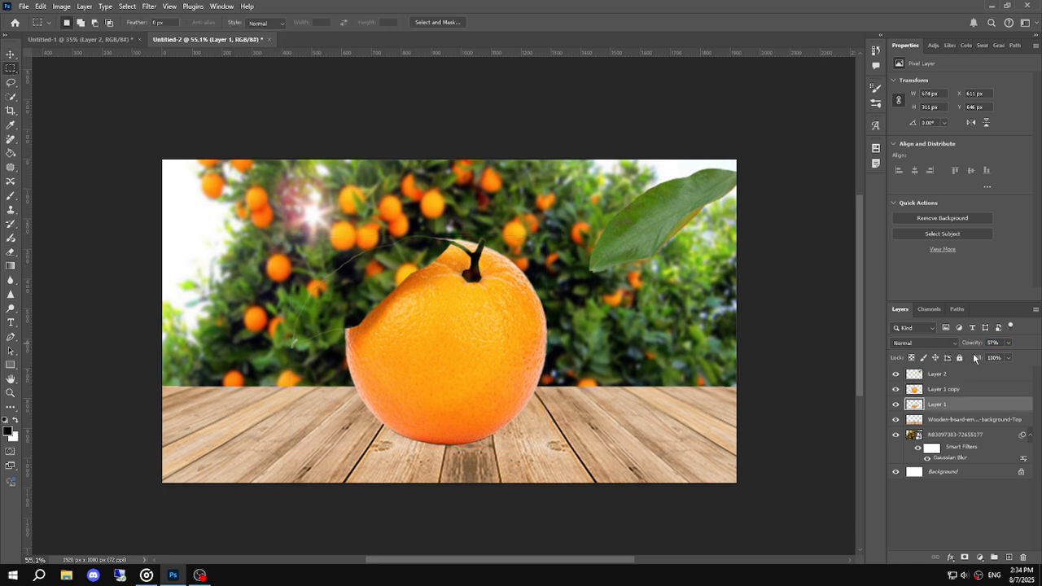
# Lower Layer 1 copy's opacity to 64% and mask it to a rectangular selection about 993 by 447 px over the orange's upper part.
pyautogui.click(945, 389)
pyautogui.moveTo(963, 346); pyautogui.dragTo(969, 346)
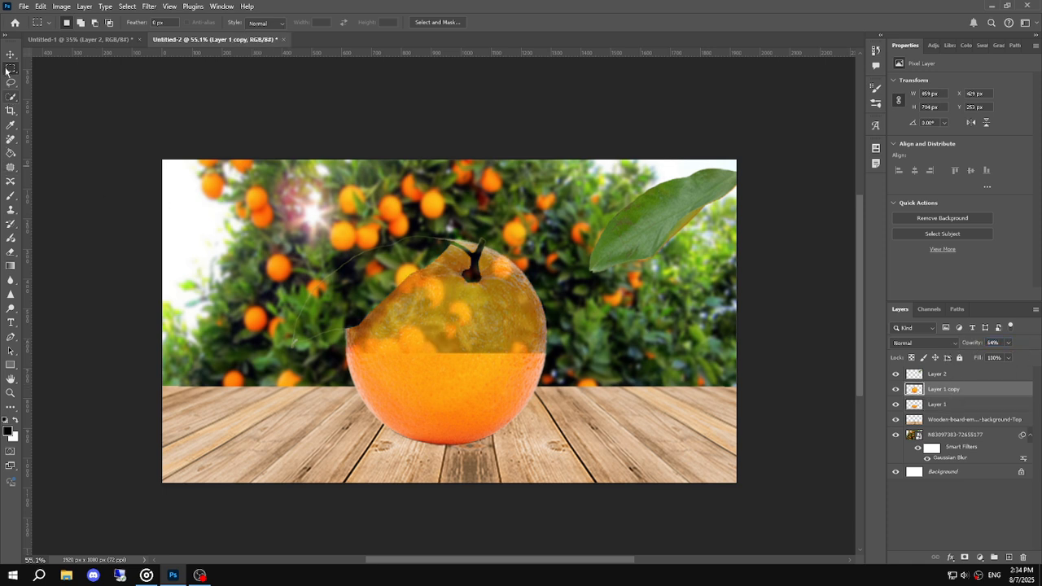
pyautogui.moveTo(576, 219); pyautogui.dragTo(279, 351)
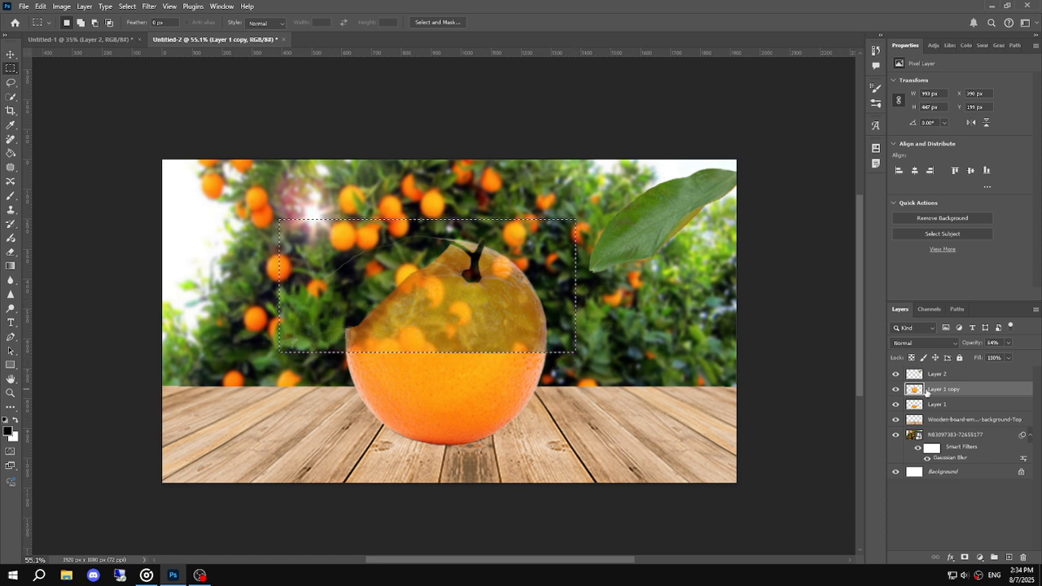
pyautogui.click(965, 558)
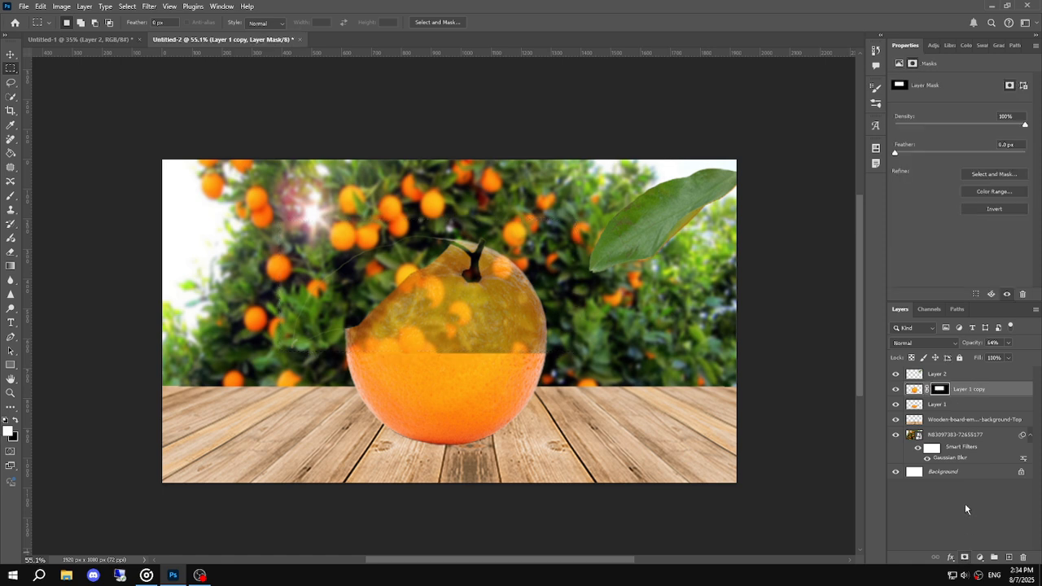
# Set the blend mode of Layer 1 copy to Screen and unlink its layer mask from the image.
pyautogui.click(921, 341)
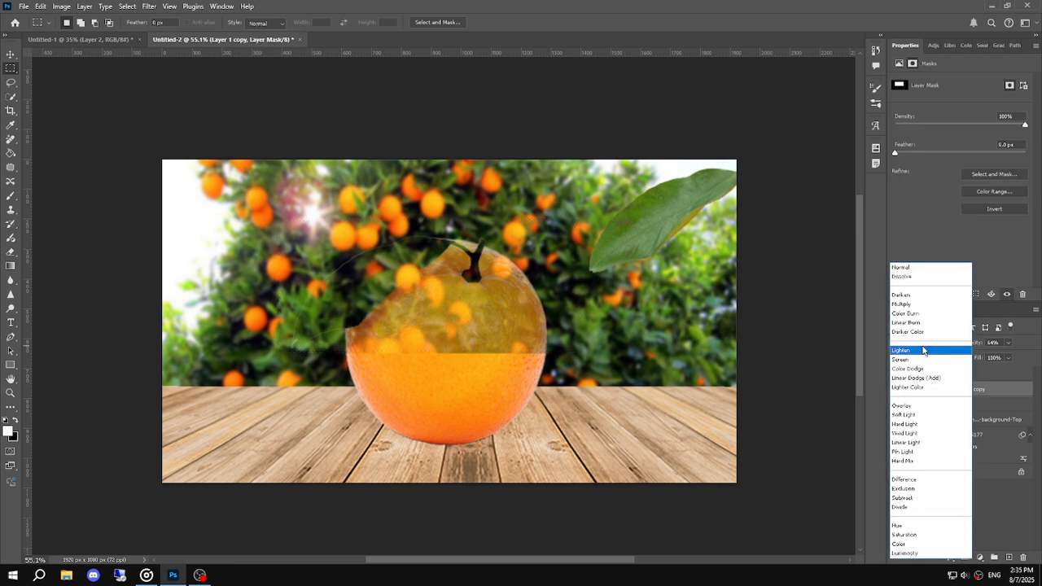
pyautogui.click(918, 363)
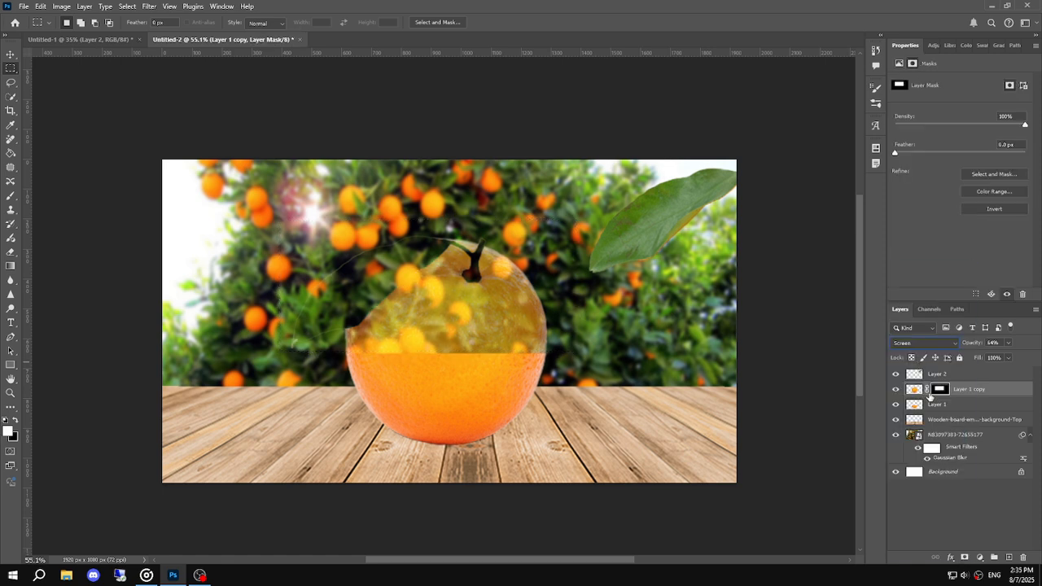
pyautogui.click(927, 394)
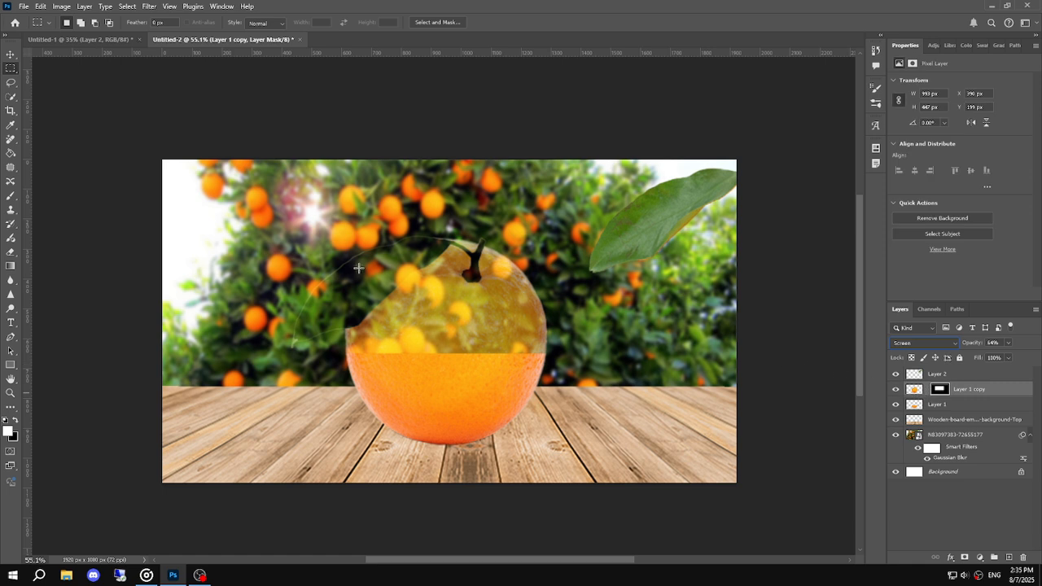
pyautogui.click(62, 7)
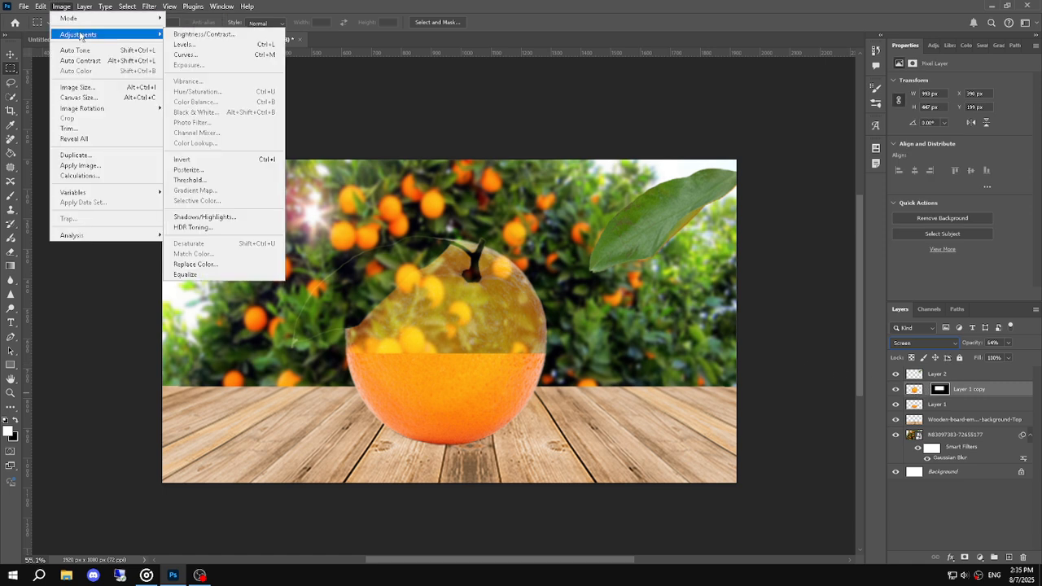
pyautogui.moveTo(128, 38)
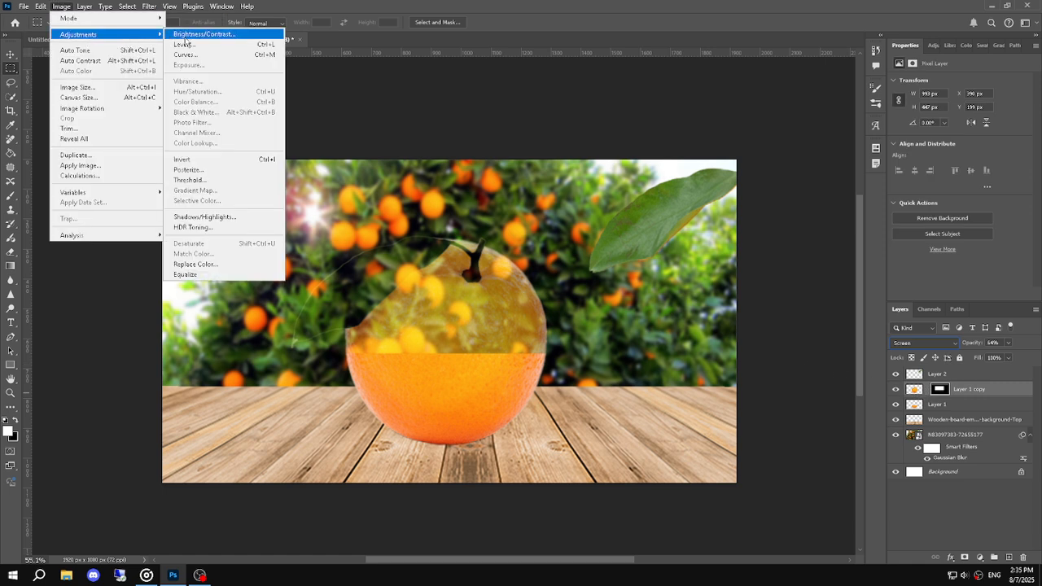
pyautogui.click(463, 308)
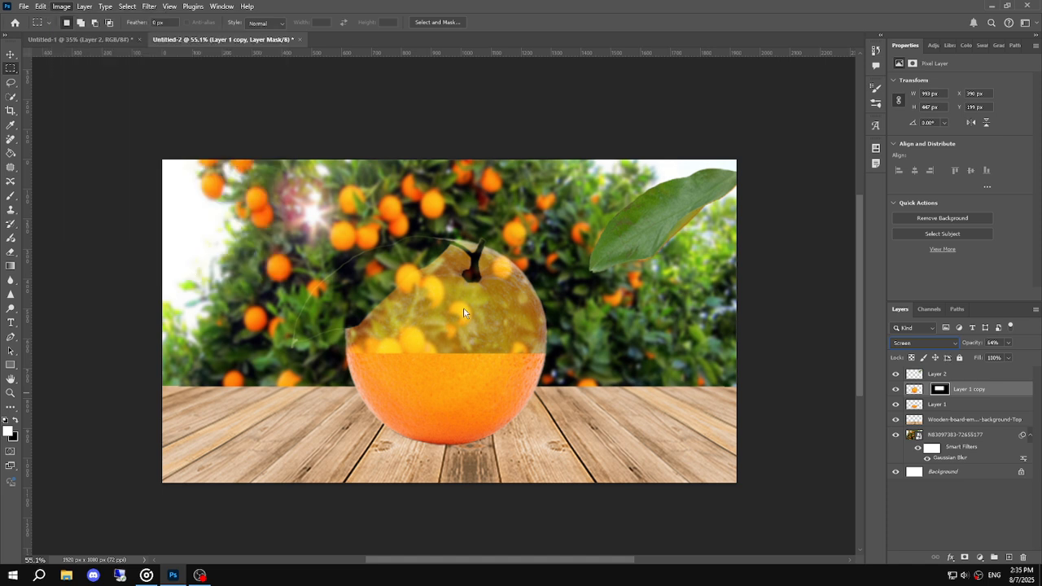
# Desaturate the image content of Layer 1 copy, leaving its layer mask untouched.
pyautogui.click(912, 390)
pyautogui.click(62, 6)
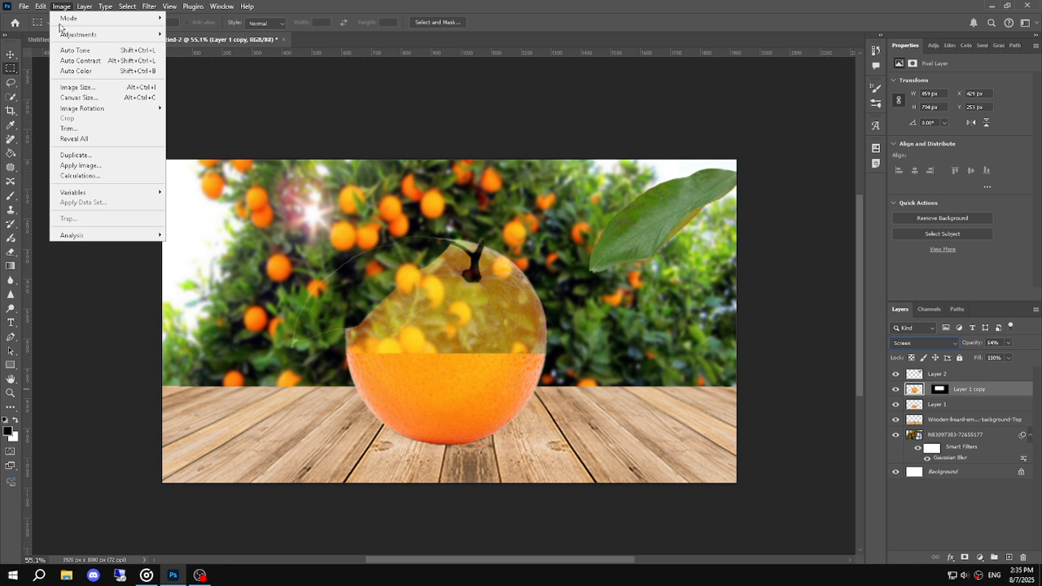
pyautogui.moveTo(77, 35)
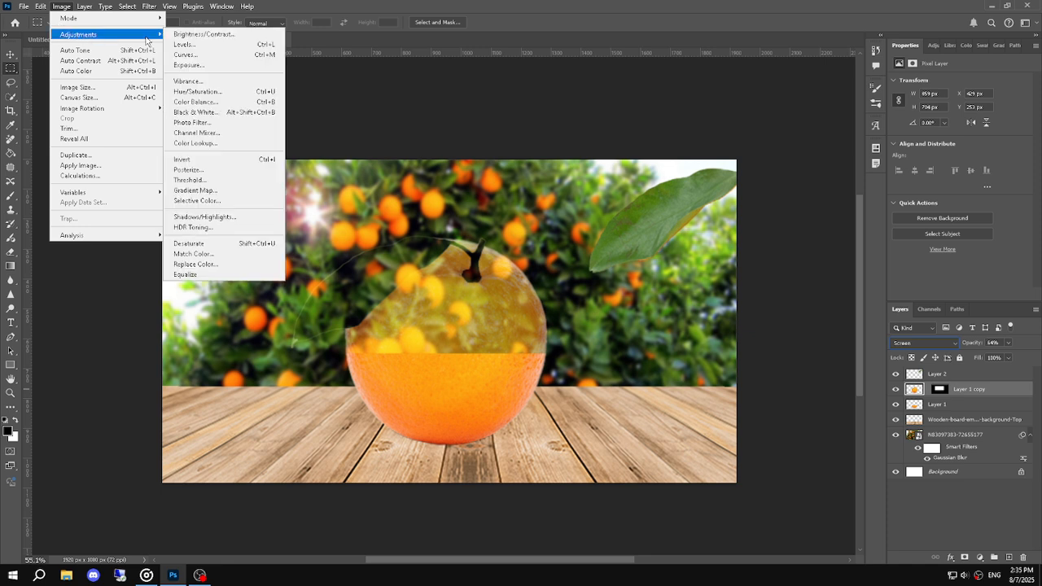
pyautogui.click(228, 244)
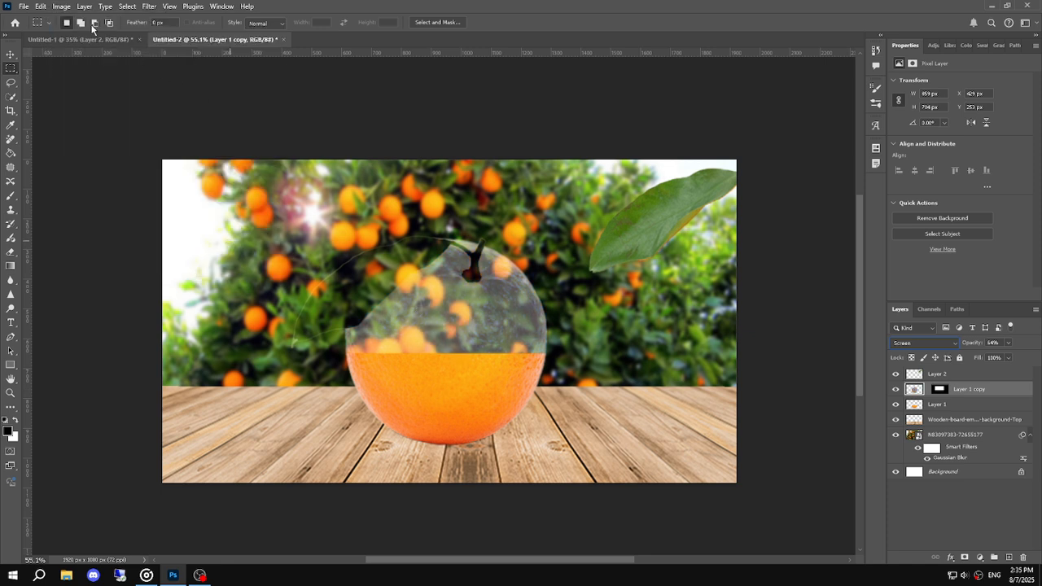
# Apply a Levels adjustment to Layer 1 copy with input levels of 103, 1.4 and 203.
pyautogui.click(62, 6)
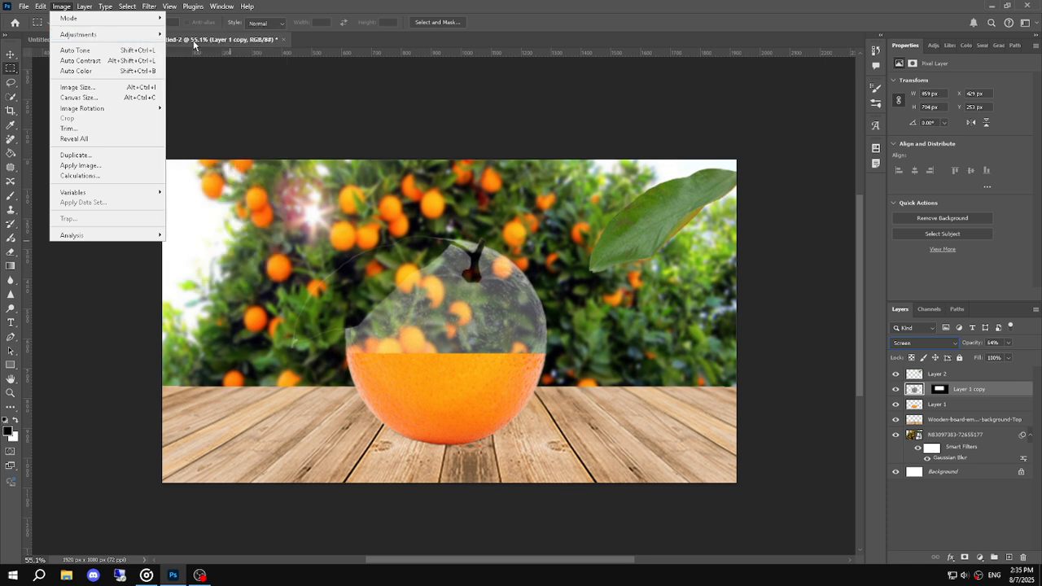
pyautogui.click(196, 45)
pyautogui.moveTo(614, 238); pyautogui.dragTo(723, 241)
pyautogui.click(720, 241)
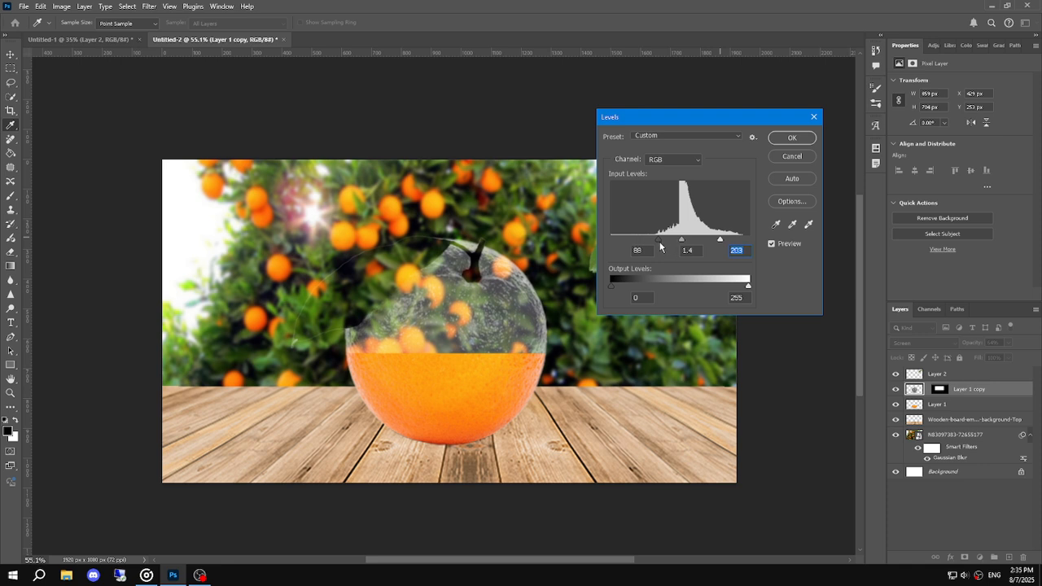
pyautogui.moveTo(656, 241); pyautogui.dragTo(666, 239)
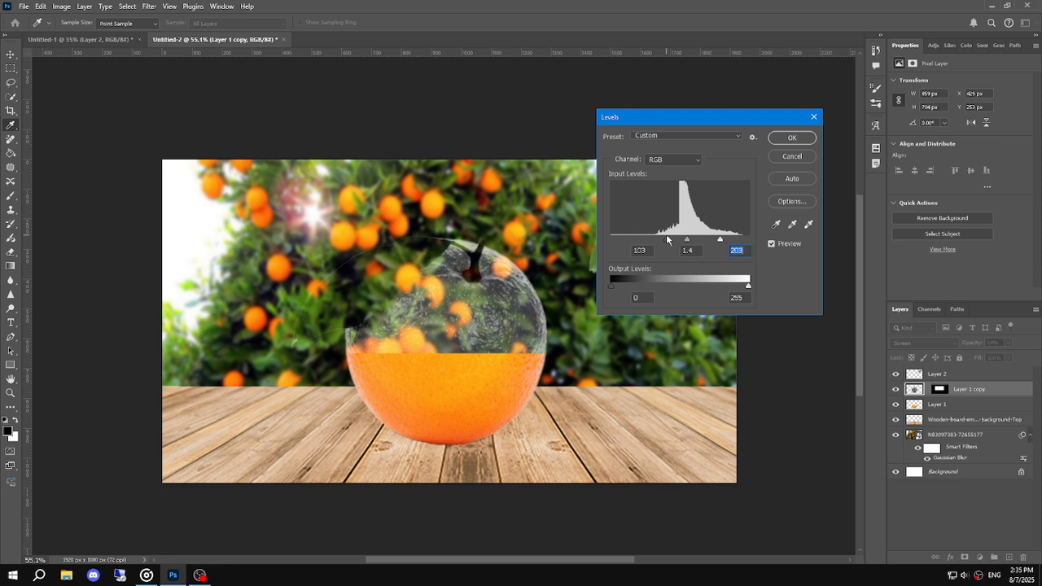
pyautogui.click(667, 240)
pyautogui.click(778, 138)
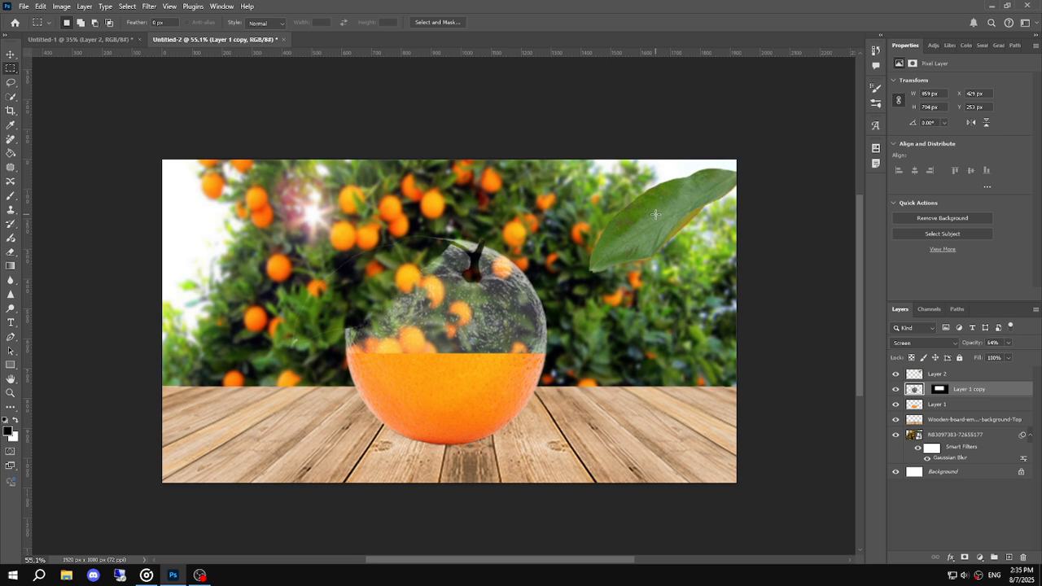
# Move the leaf and stem layer, Layer 2, slightly left and up in the canvas's upper right corner.
pyautogui.click(8, 58)
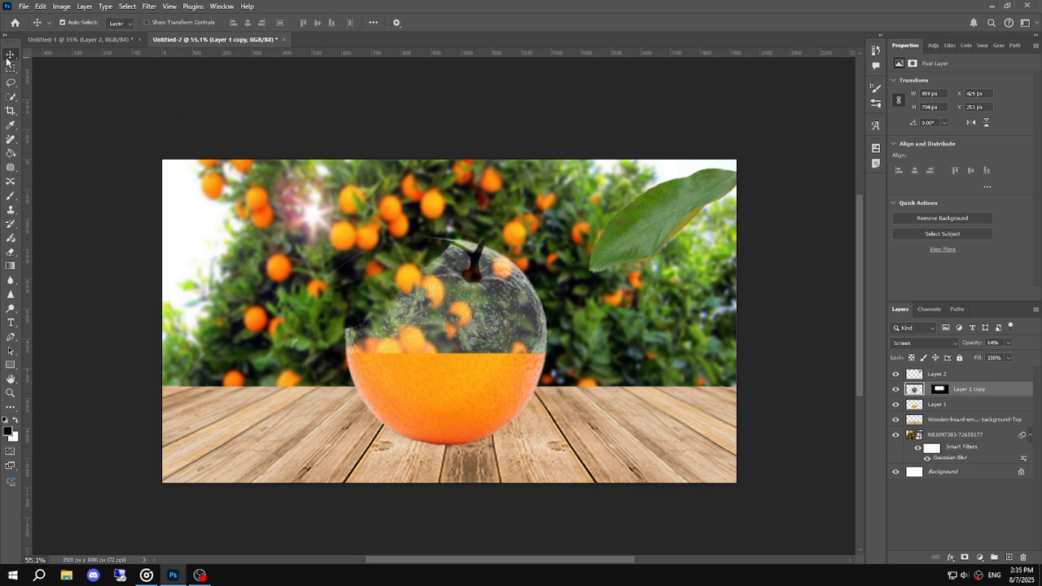
pyautogui.click(612, 230)
pyautogui.moveTo(653, 229); pyautogui.dragTo(613, 220)
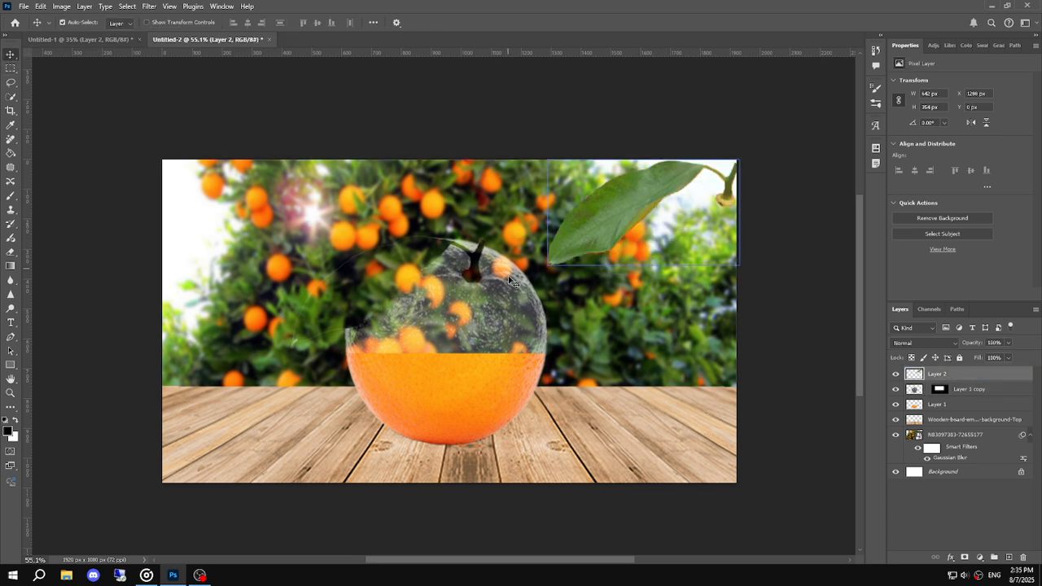
# Copy the round orange slice layer from the Untitled-1 document into Untitled-2 and place it over the orange.
pyautogui.click(62, 41)
pyautogui.moveTo(551, 364); pyautogui.dragTo(208, 41)
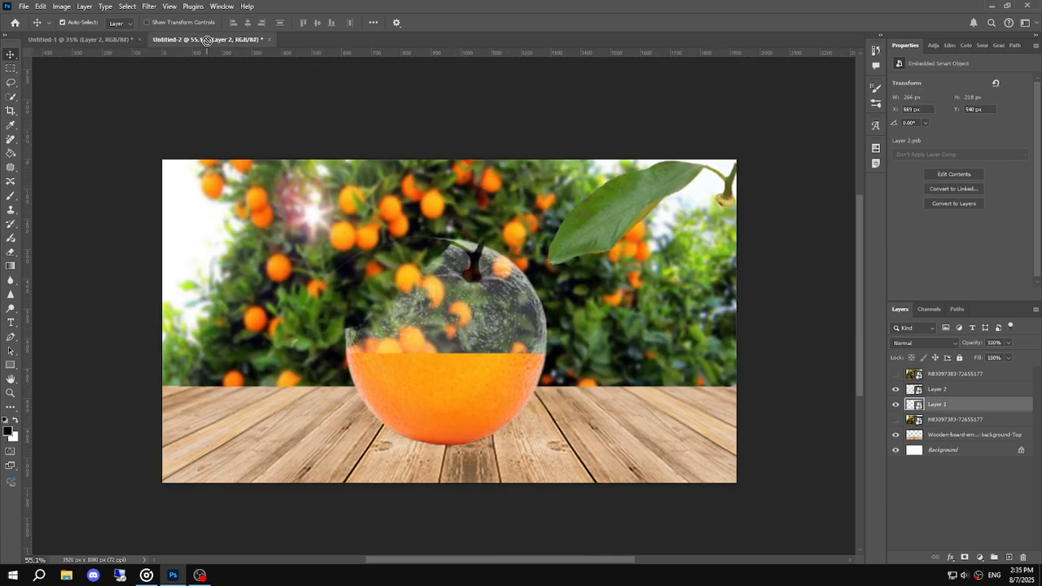
pyautogui.moveTo(420, 306); pyautogui.dragTo(447, 330)
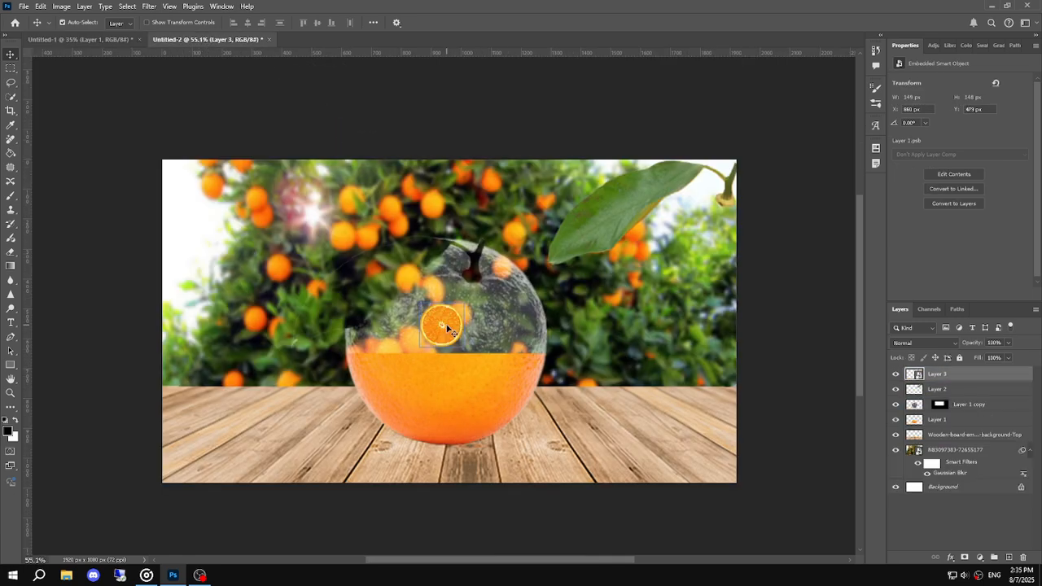
# Start transforming the orange slice, stretching it horizontally to about 688 px wide and centring it over the orange's cut edge.
pyautogui.hotkey('ctrl', 't')
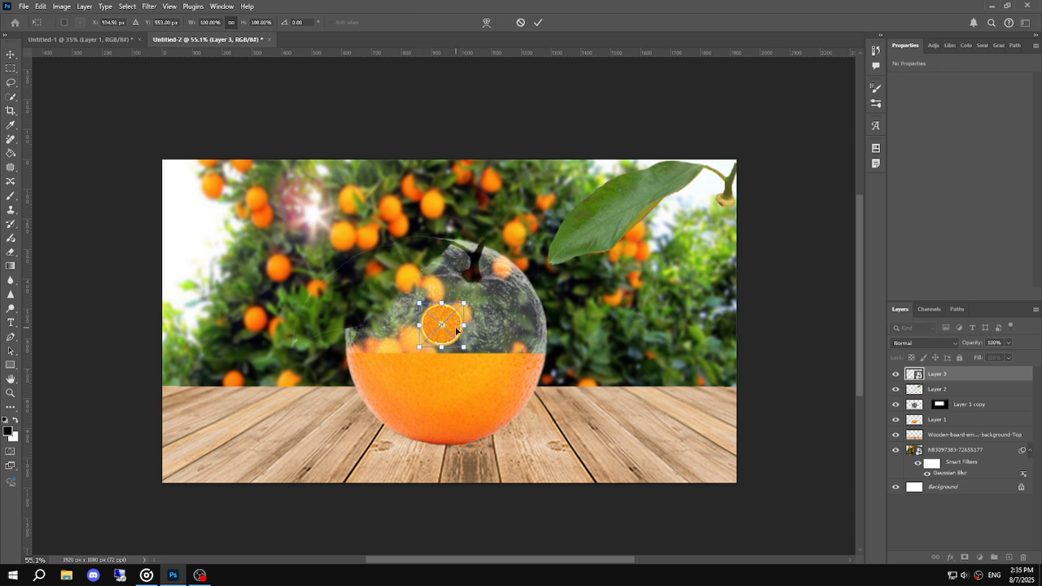
pyautogui.moveTo(462, 325); pyautogui.dragTo(642, 332)
pyautogui.moveTo(562, 335); pyautogui.dragTo(483, 359)
pyautogui.scroll(2, 481, 355)
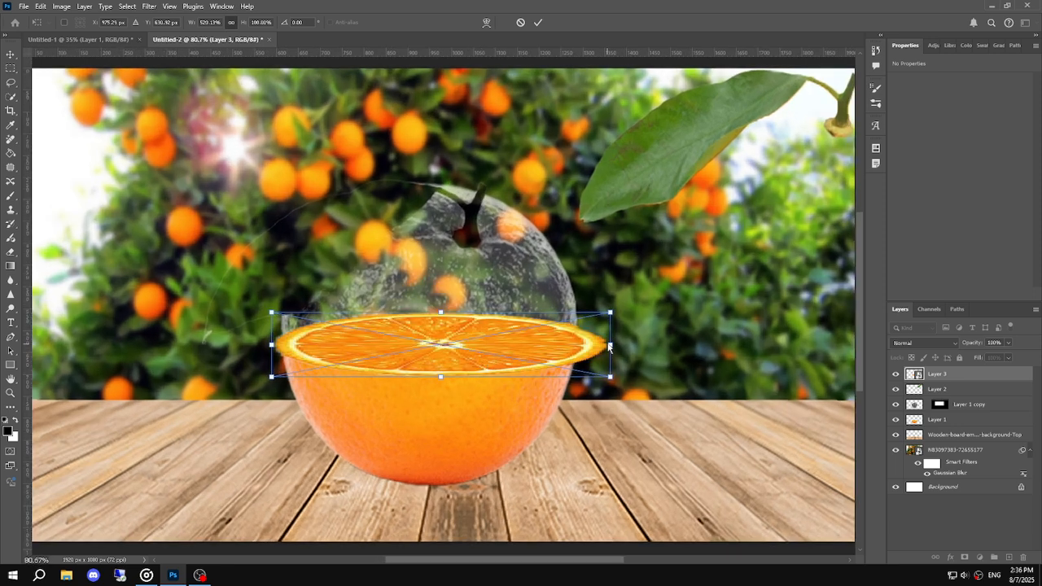
pyautogui.moveTo(610, 344); pyautogui.dragTo(582, 345)
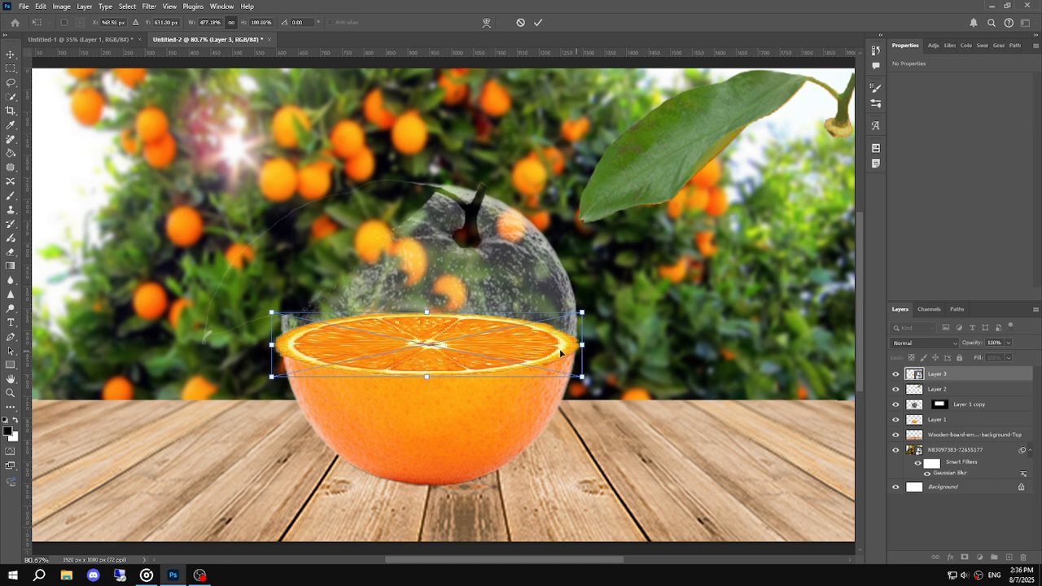
pyautogui.moveTo(269, 345); pyautogui.dragTo(281, 345)
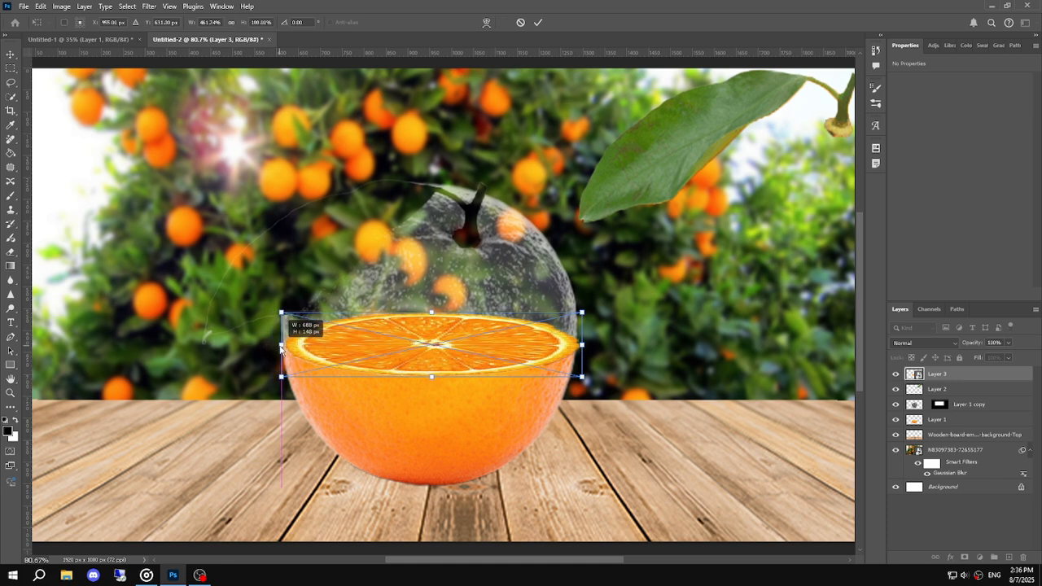
# Flatten the slice to about 71 px high and 681 px wide, position it on the orange's cut edge, and apply the transform.
pyautogui.moveTo(438, 318); pyautogui.dragTo(433, 370)
pyautogui.moveTo(434, 387); pyautogui.dragTo(430, 357)
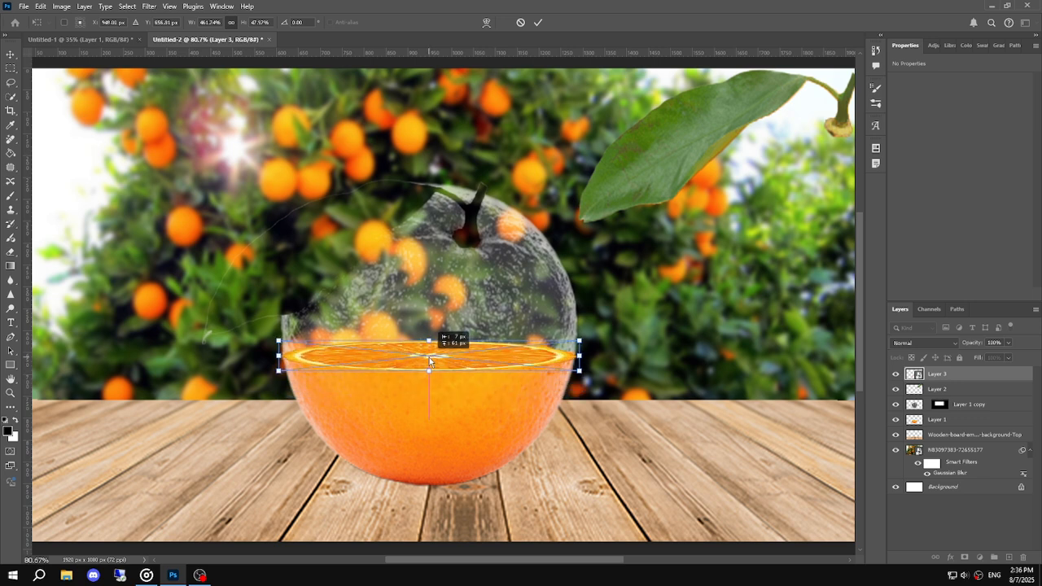
pyautogui.moveTo(580, 356); pyautogui.dragTo(577, 356)
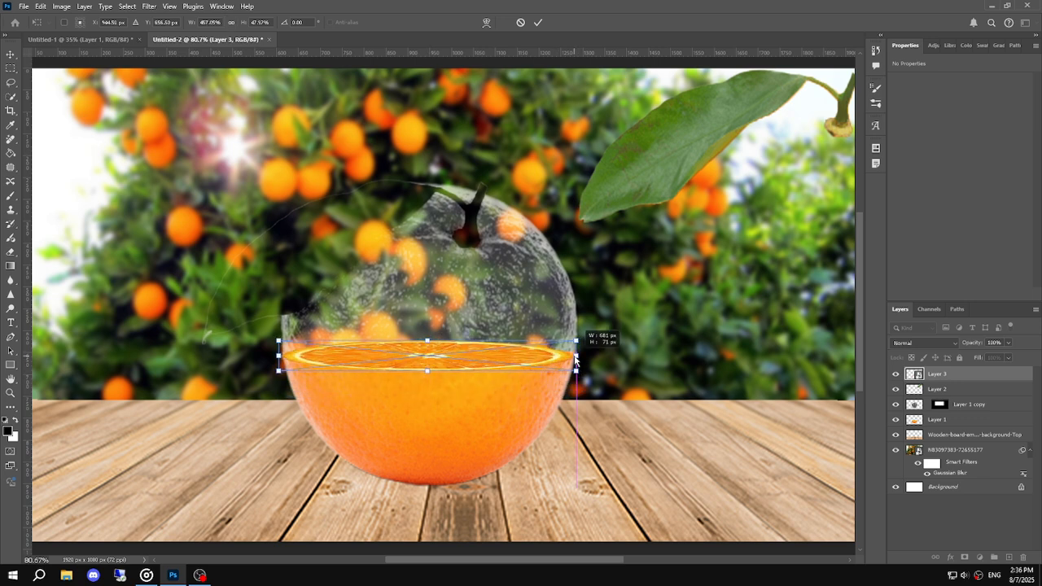
pyautogui.moveTo(483, 356); pyautogui.dragTo(511, 355)
pyautogui.press('Return')
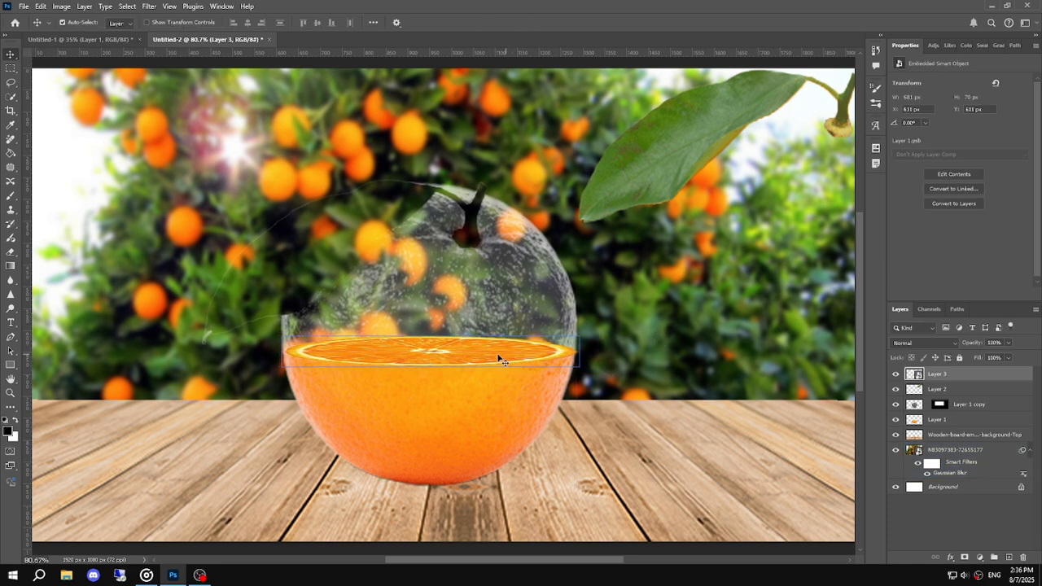
# Extend the slice's left side to the orange's outline, making it about 691 px wide.
pyautogui.hotkey('ctrl', 't')
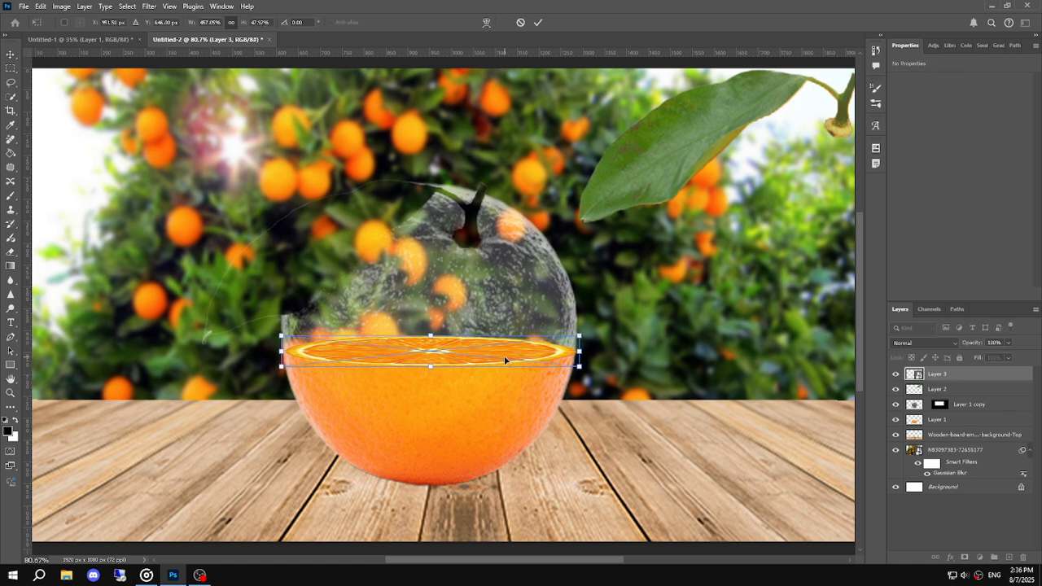
pyautogui.moveTo(283, 353); pyautogui.dragTo(279, 352)
pyautogui.press('Return')
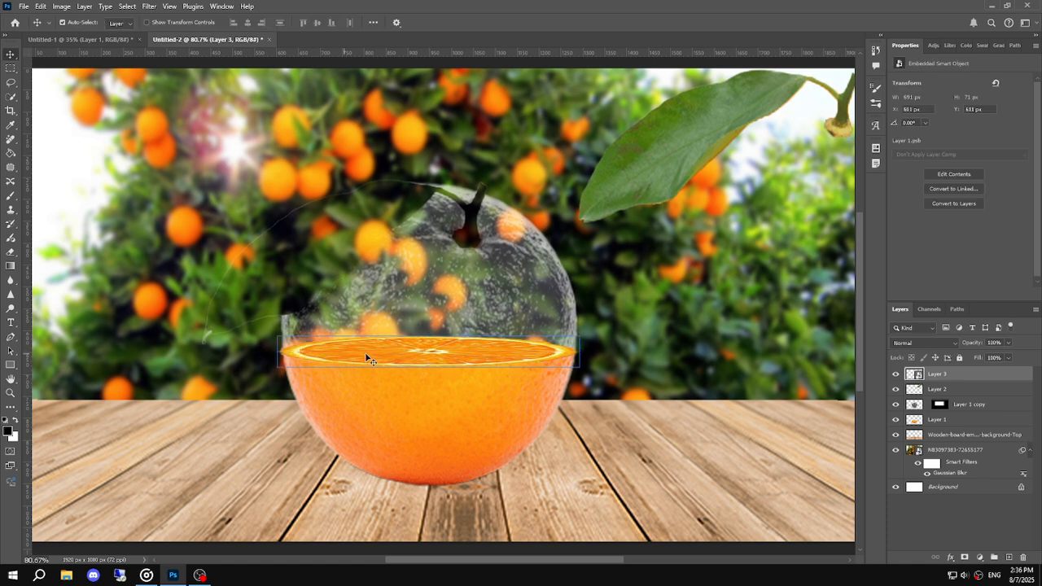
pyautogui.click(421, 389)
pyautogui.click(432, 358)
pyautogui.click(451, 385)
pyautogui.click(580, 392)
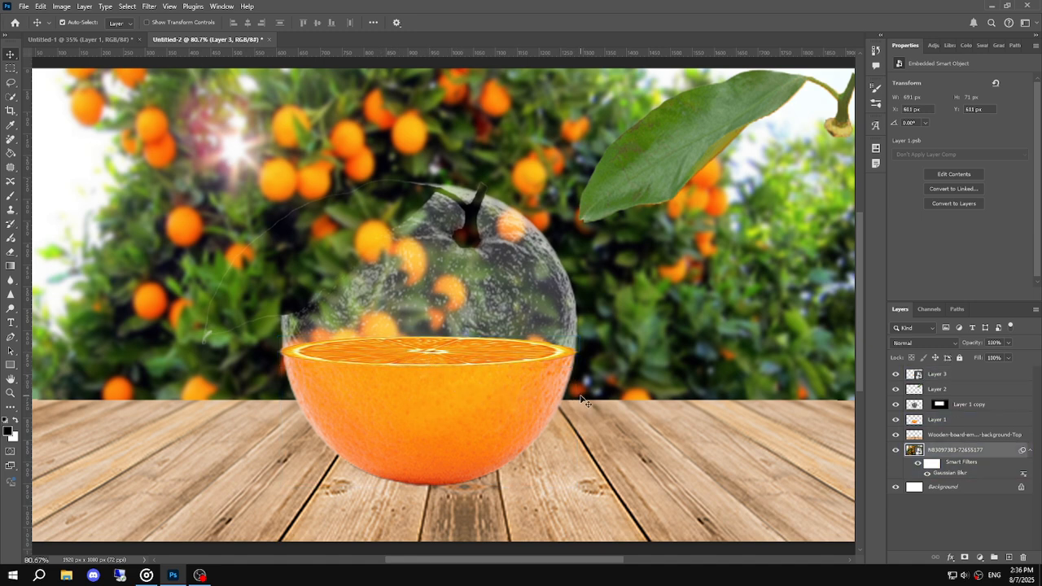
pyautogui.scroll(-5, 441, 377)
pyautogui.scroll(5, 453, 373)
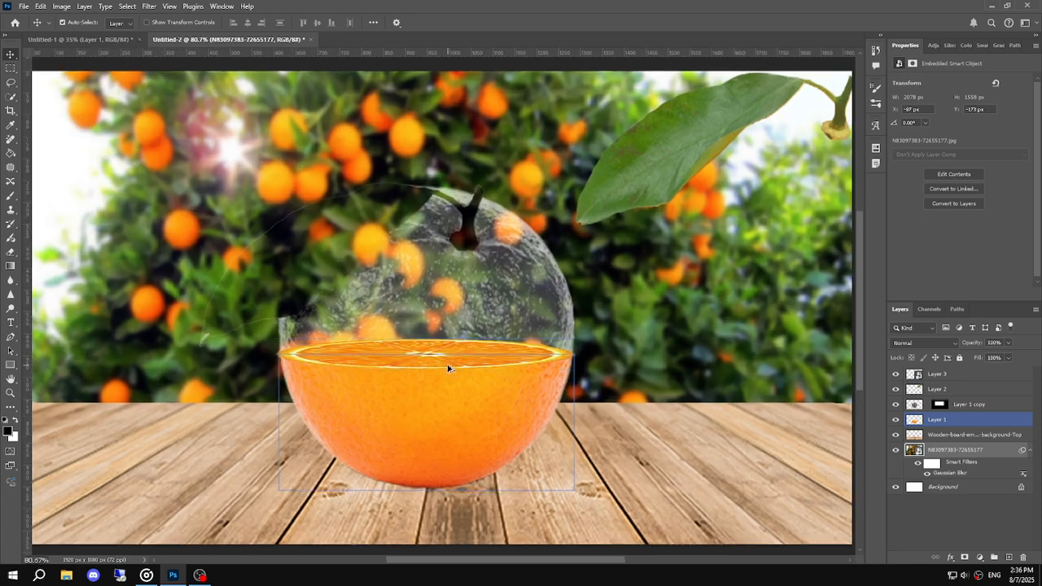
# Pull in the right side of the orange slice, Layer 3, to the orange's outline at about 459% width.
pyautogui.click(447, 365)
pyautogui.hotkey('ctrl', 't')
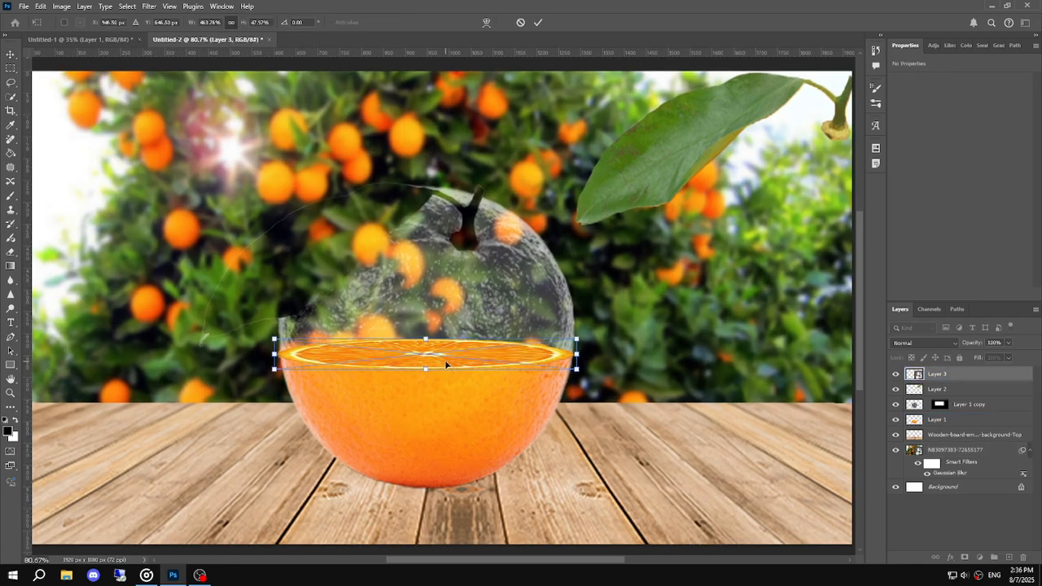
pyautogui.scroll(2, 576, 359)
pyautogui.scroll(1, 577, 359)
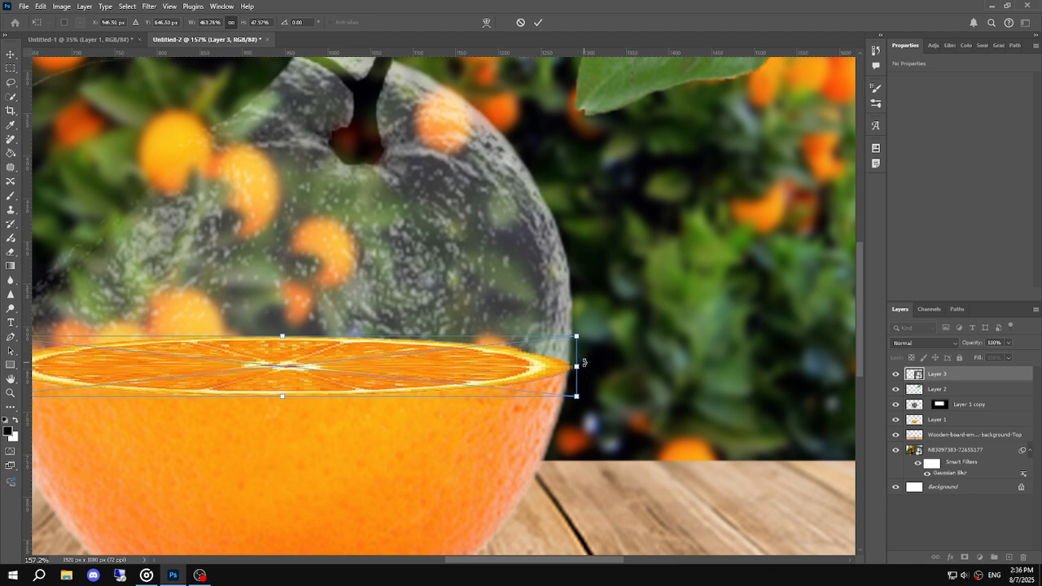
pyautogui.moveTo(577, 368); pyautogui.dragTo(572, 366)
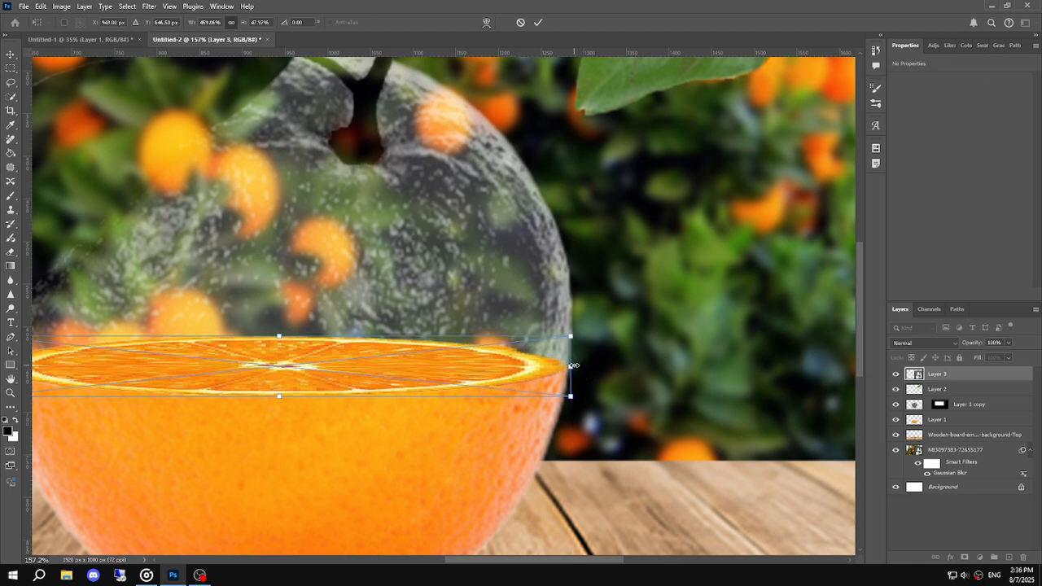
pyautogui.press('Return')
# Make Layer 1 copy, the transparent upper half of the orange, the active layer.
pyautogui.moveTo(232, 357); pyautogui.dragTo(388, 359)
pyautogui.press('v')
pyautogui.click(468, 306)
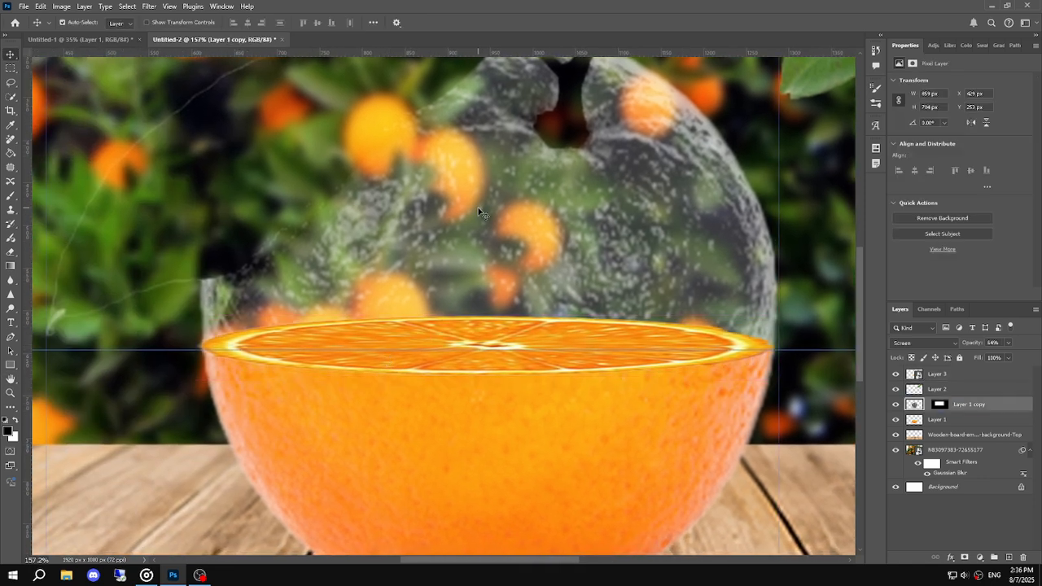
# Move the green leaf with its stem, Layer 2, onto the top of the transparent upper half of the orange.
pyautogui.scroll(-5, 468, 308)
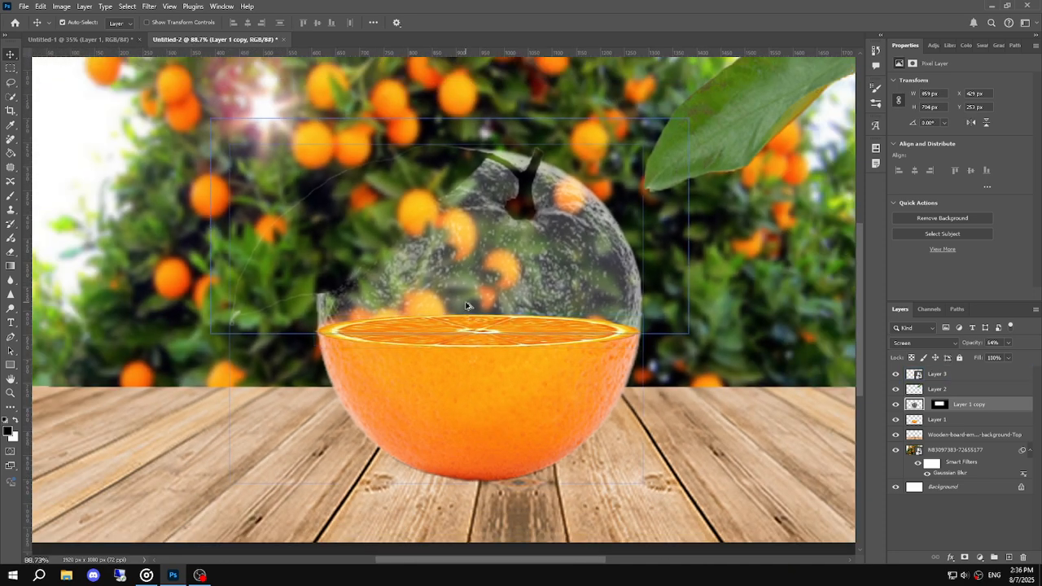
pyautogui.scroll(-3, 467, 306)
pyautogui.scroll(1, 467, 306)
pyautogui.scroll(-1, 466, 307)
pyautogui.click(514, 348)
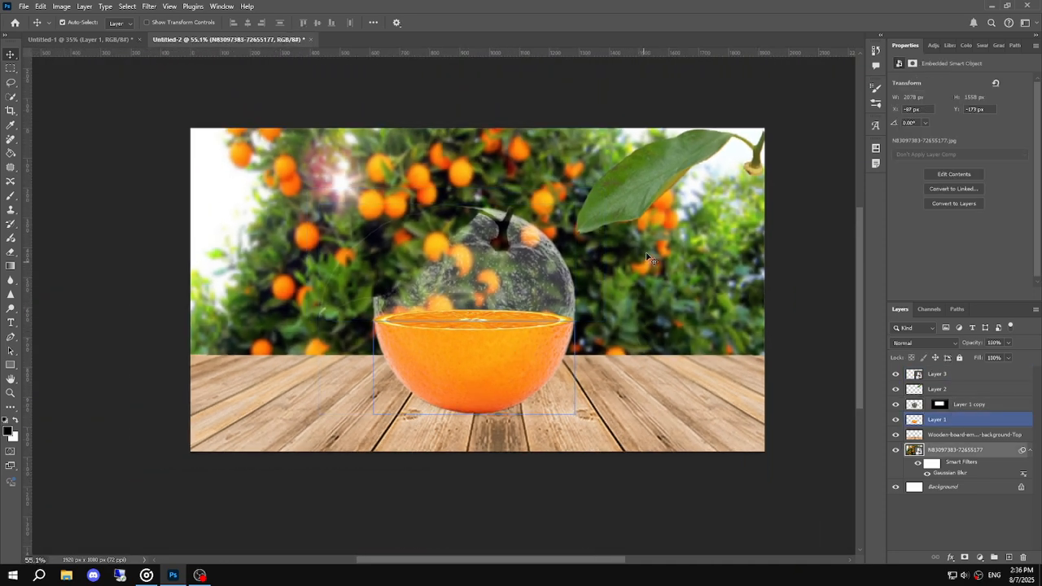
pyautogui.click(640, 200)
pyautogui.moveTo(640, 201); pyautogui.dragTo(390, 269)
pyautogui.scroll(3, 431, 232)
pyautogui.scroll(2, 434, 218)
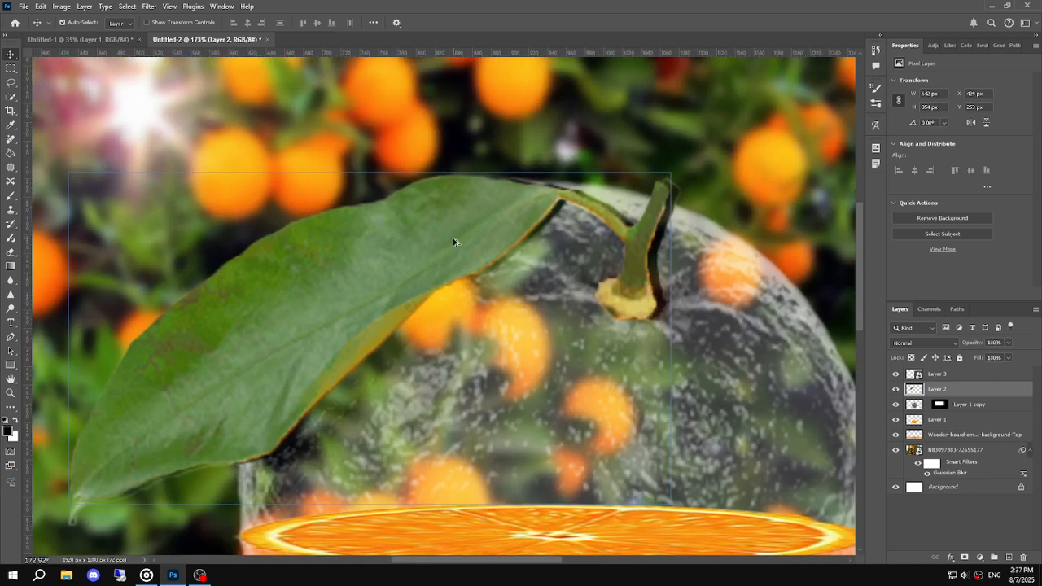
# Nudge the leaf sideways to X 440 px, Y 253 px so its stem sits over the orange's own stem.
pyautogui.moveTo(367, 258); pyautogui.dragTo(377, 258)
pyautogui.scroll(-4, 486, 220)
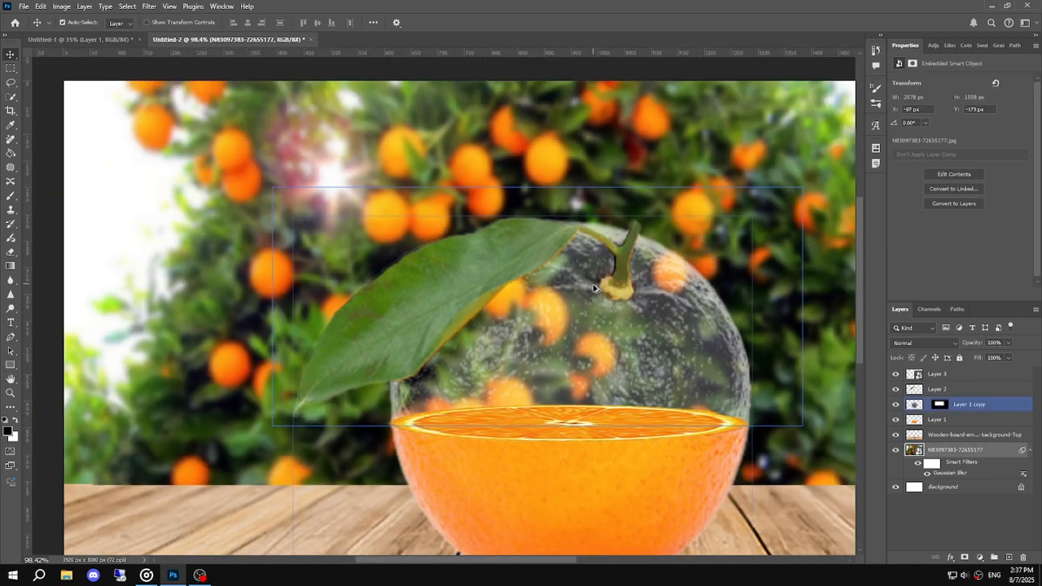
pyautogui.moveTo(488, 259); pyautogui.dragTo(501, 260)
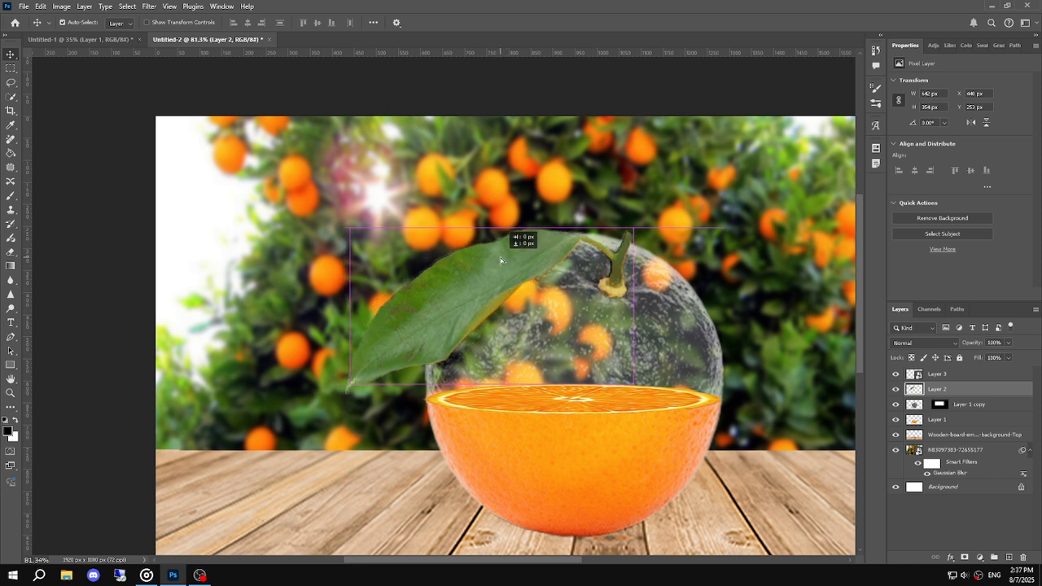
pyautogui.moveTo(501, 261); pyautogui.dragTo(502, 260)
# Warp the leaf slightly by shifting its upper edge, and apply the transform.
pyautogui.click(598, 201)
pyautogui.click(511, 254)
pyautogui.hotkey('ctrl', 't')
pyautogui.click(487, 23)
pyautogui.scroll(5, 614, 266)
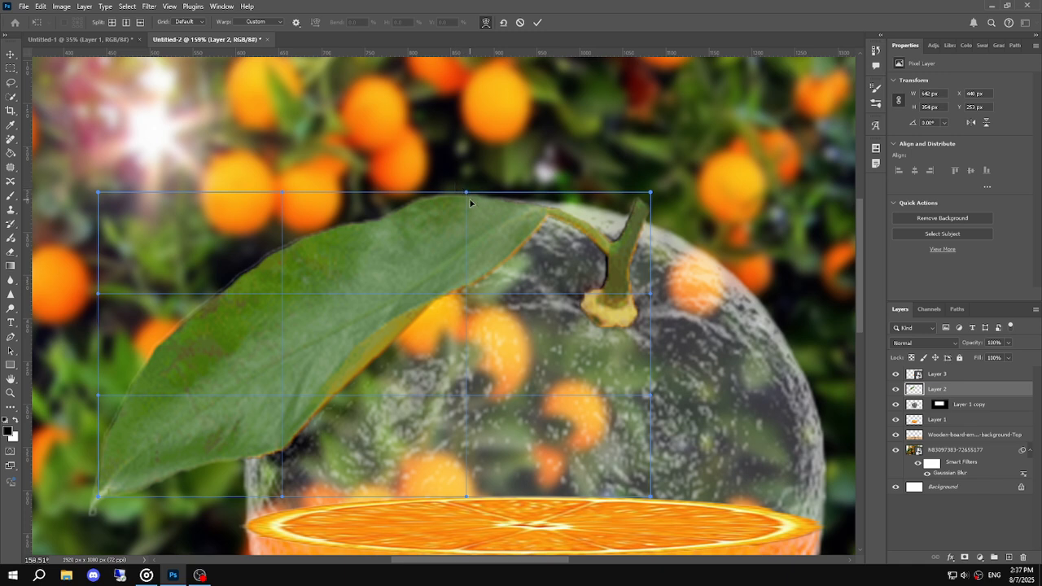
pyautogui.moveTo(466, 193); pyautogui.dragTo(458, 193)
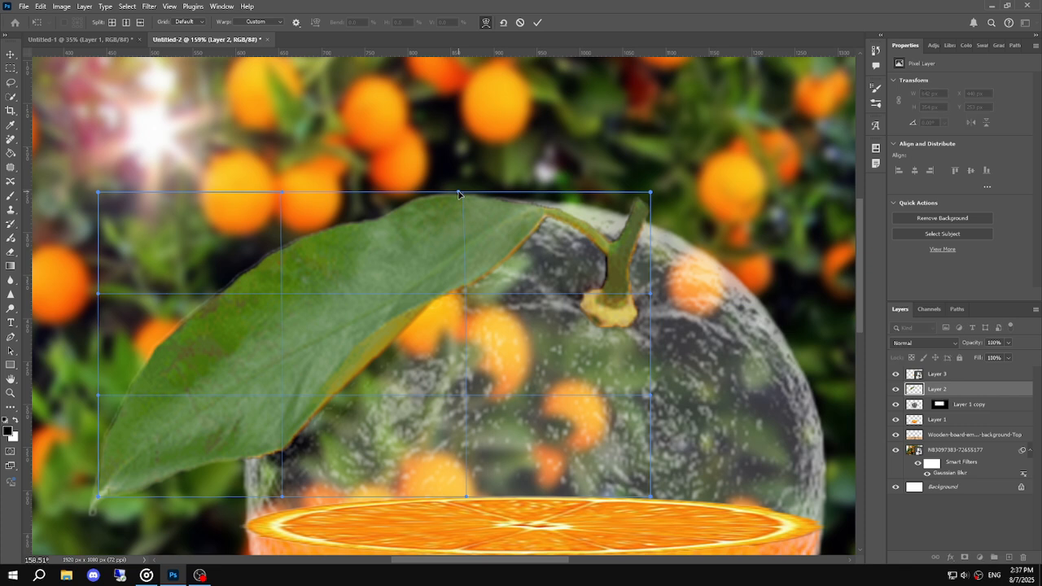
pyautogui.press('Return')
pyautogui.scroll(-6, 561, 374)
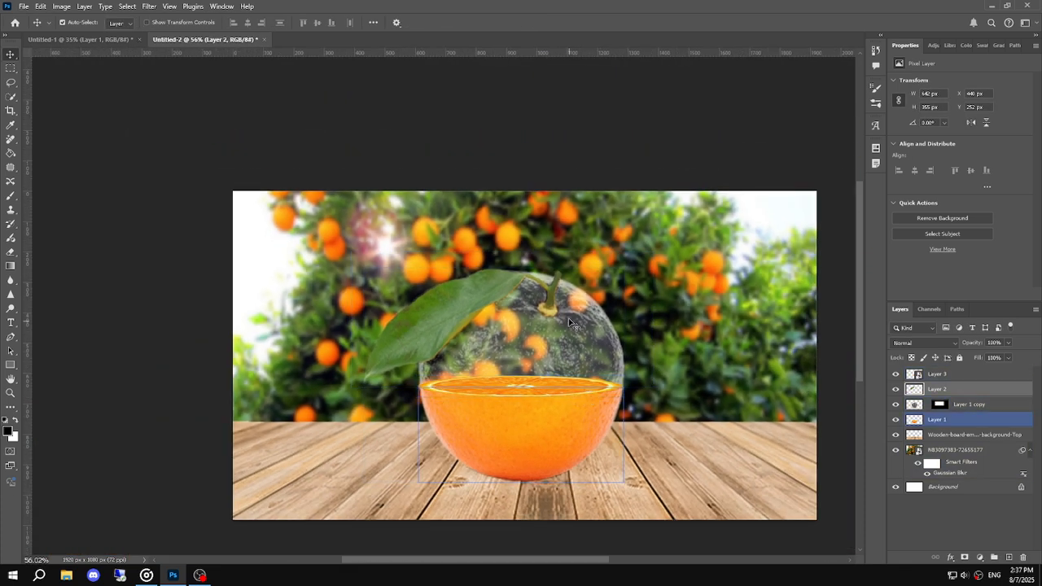
# Fine-tune the leaf's position on the orange's top to X 440 px, Y 250 px, and deselect it.
pyautogui.moveTo(444, 315); pyautogui.dragTo(630, 285)
pyautogui.scroll(5, 496, 315)
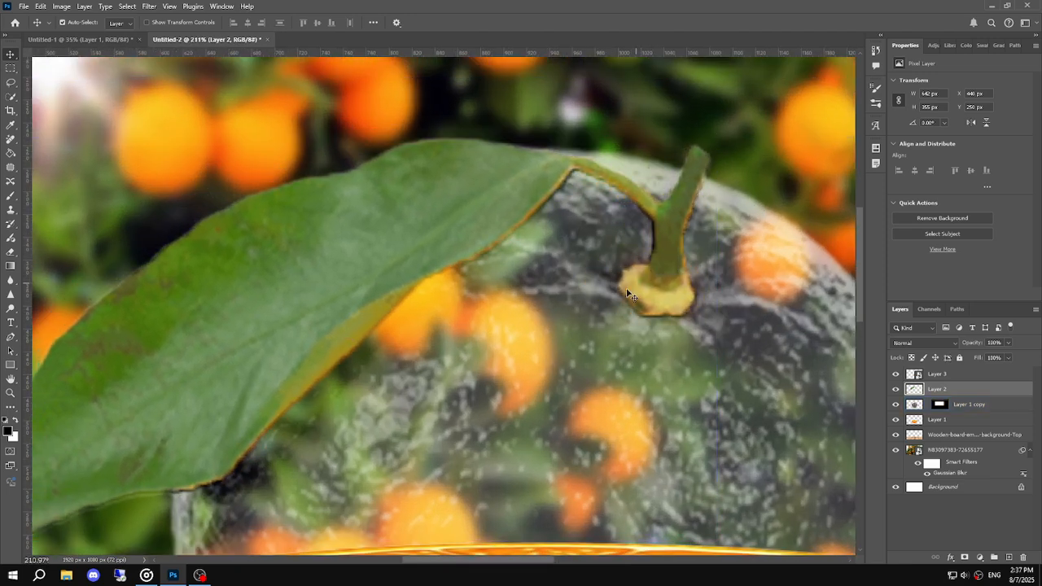
pyautogui.scroll(-4, 630, 285)
pyautogui.click(583, 335)
pyautogui.scroll(-3, 584, 335)
pyautogui.moveTo(627, 363); pyautogui.dragTo(633, 353)
pyautogui.click(753, 291)
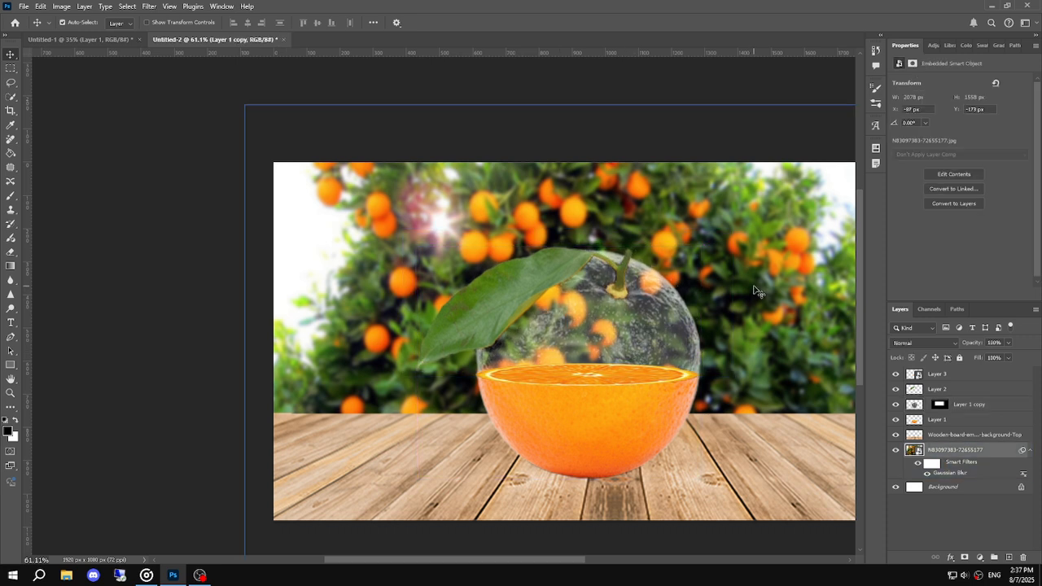
pyautogui.scroll(-2, 733, 326)
pyautogui.press('h')
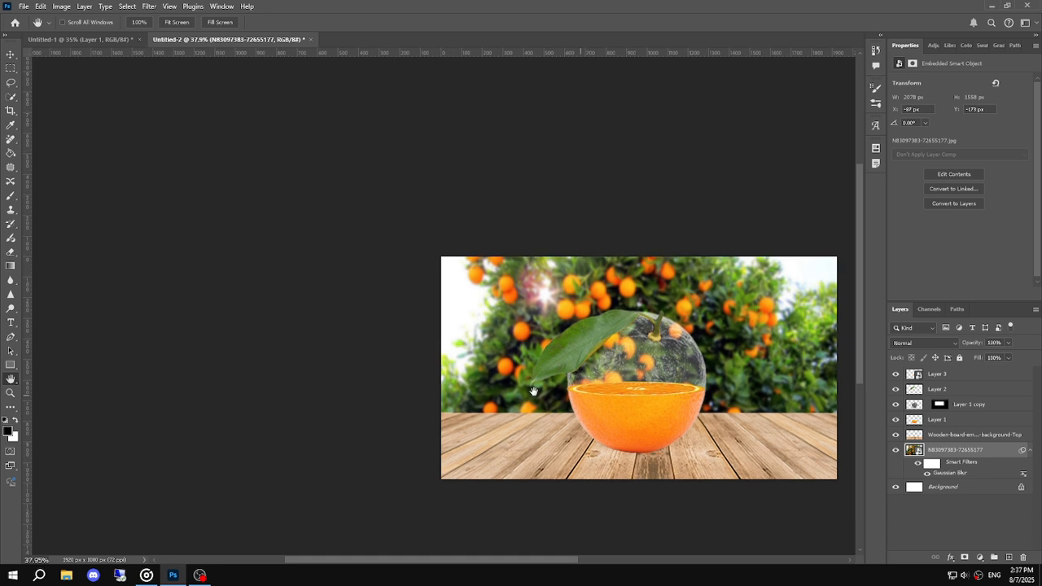
pyautogui.moveTo(533, 392); pyautogui.dragTo(376, 372)
pyautogui.scroll(3, 522, 374)
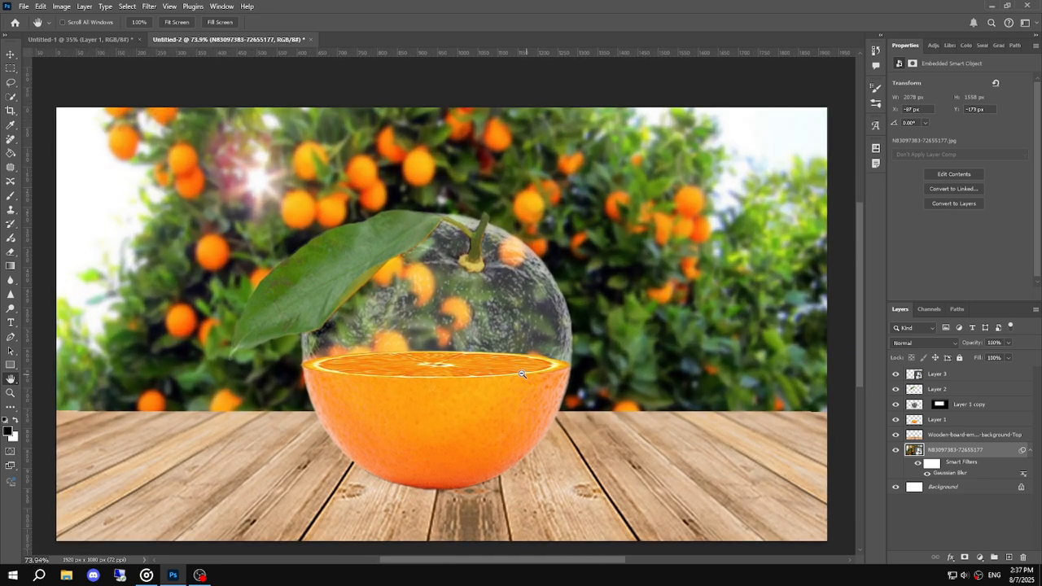
pyautogui.scroll(3, 522, 373)
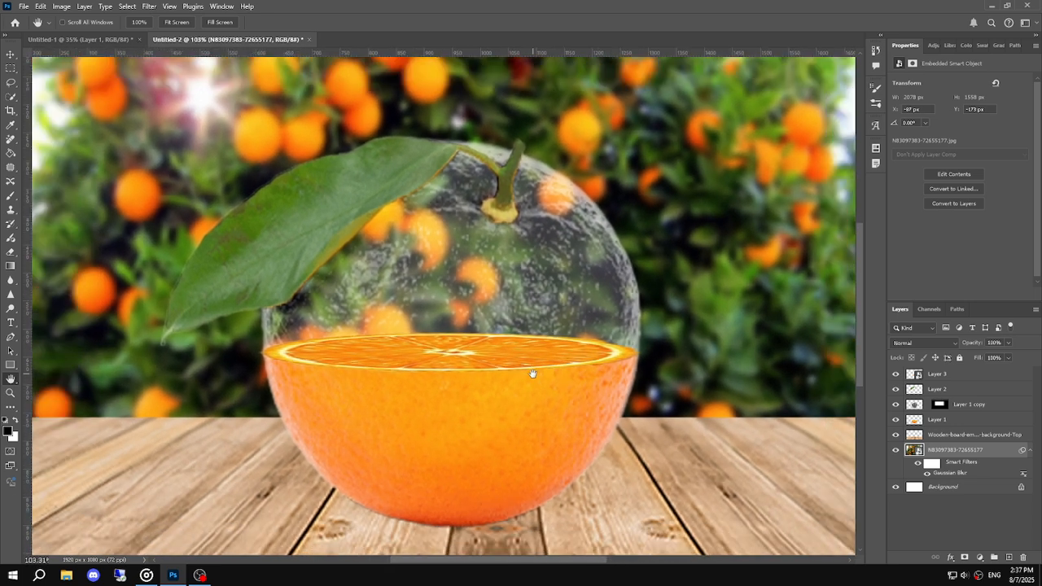
pyautogui.scroll(-4, 533, 374)
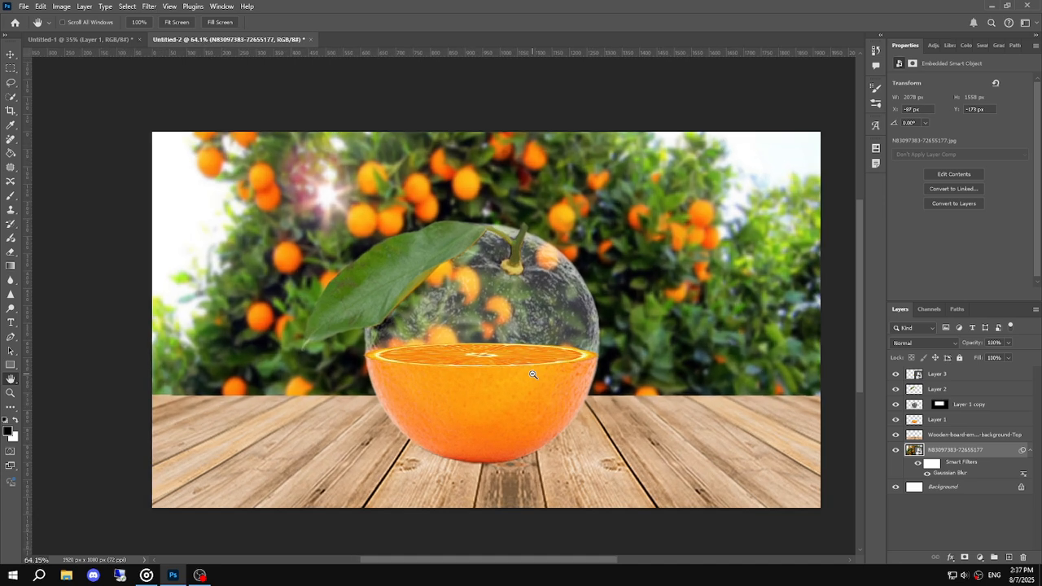
# Add a Vibrance adjustment layer above Layer 3 with Saturation +50 and Vibrance +80.
pyautogui.click(948, 375)
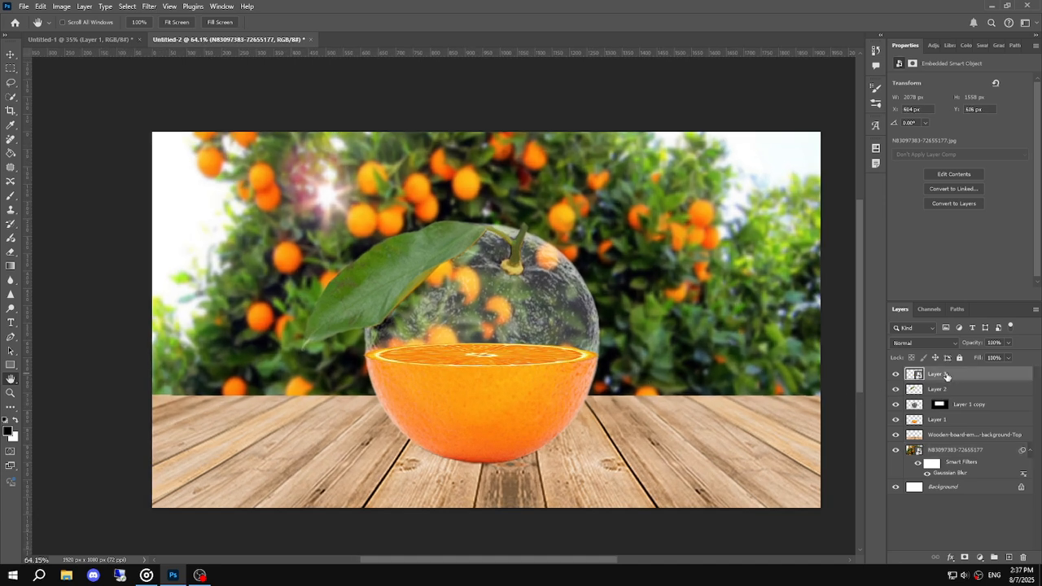
pyautogui.click(980, 558)
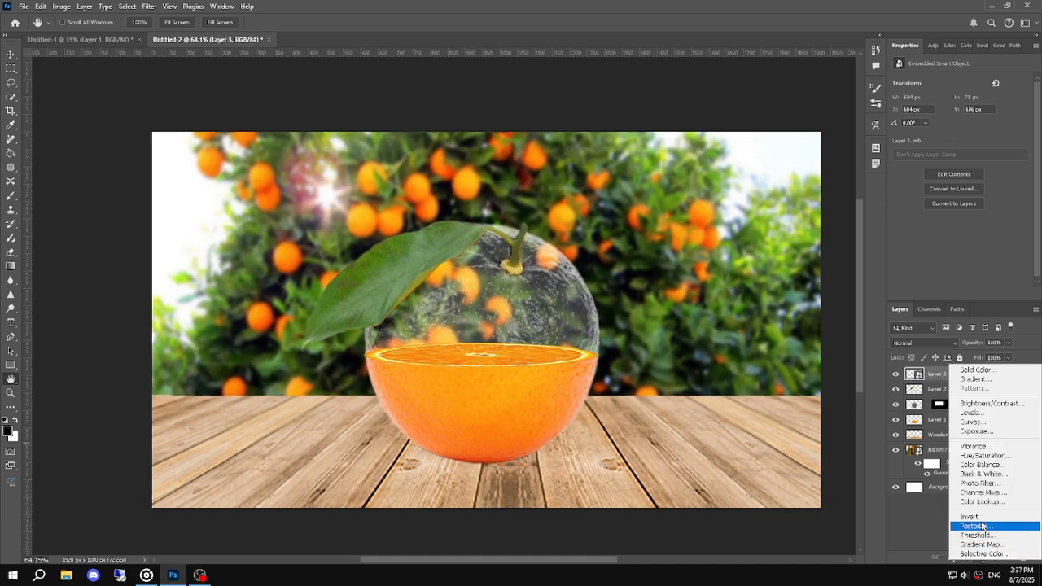
pyautogui.click(989, 447)
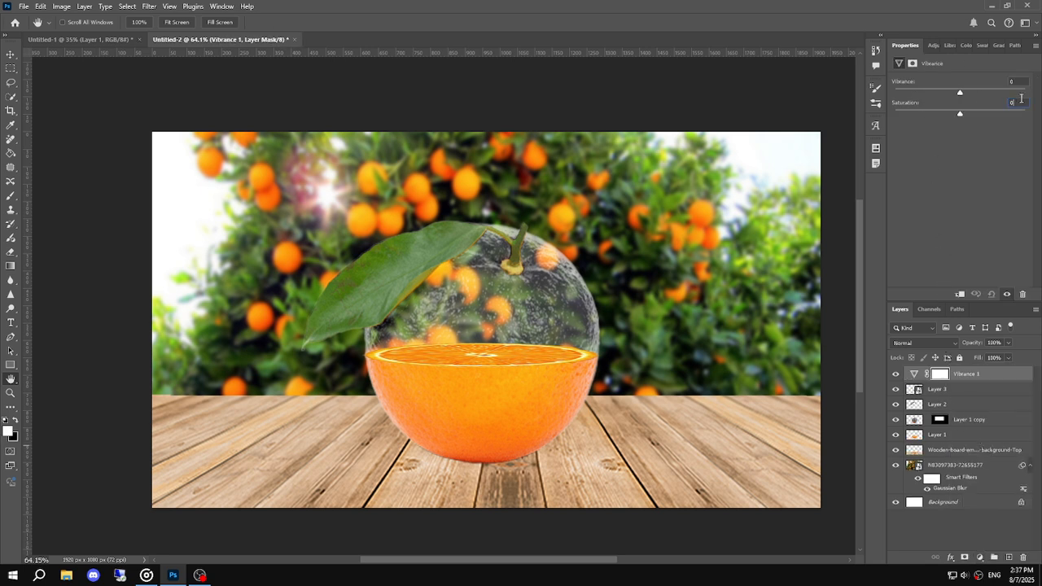
pyautogui.write('50')
pyautogui.press('Return')
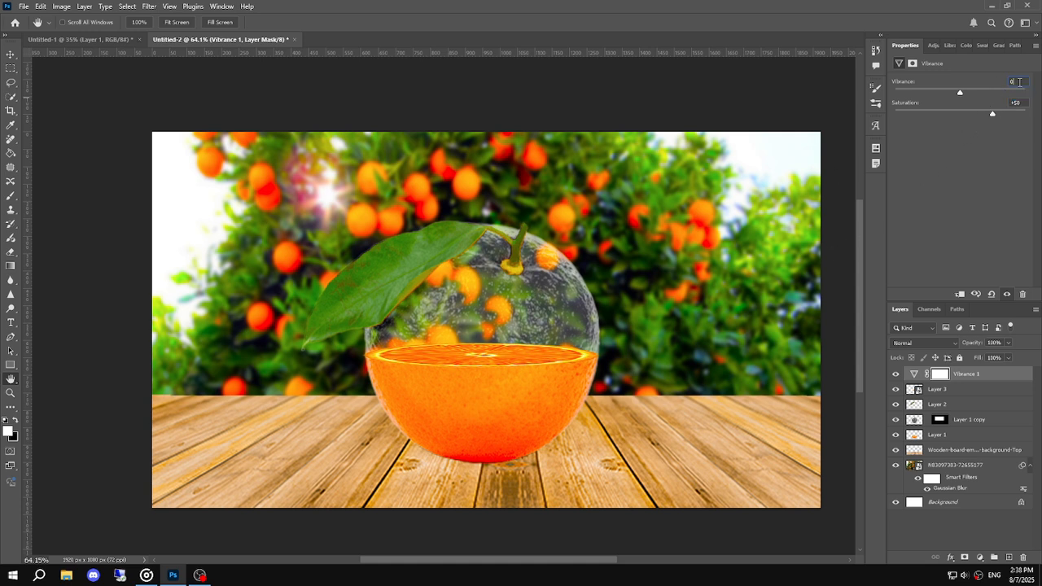
pyautogui.write('80')
pyautogui.press('Return')
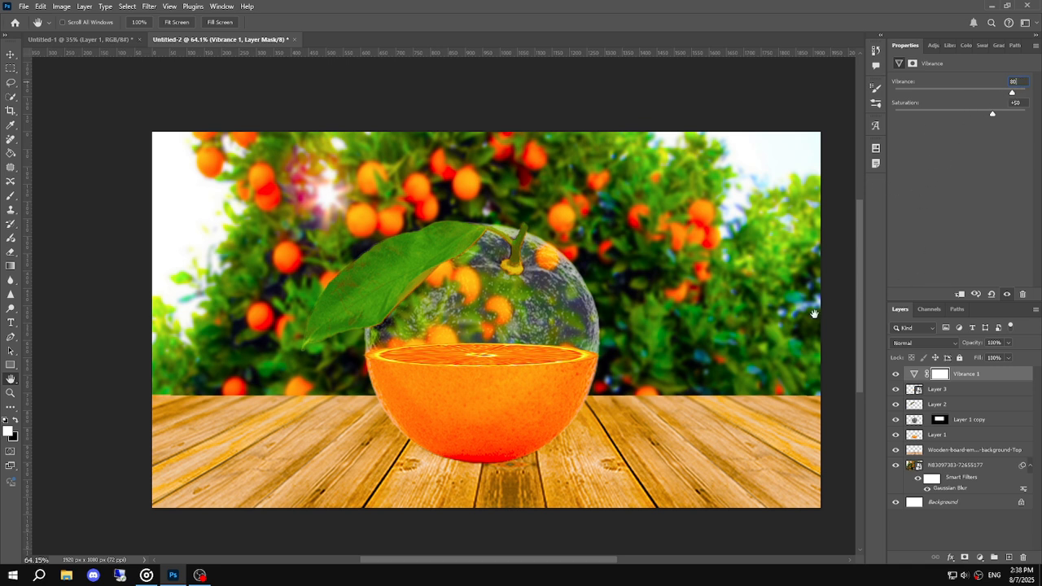
# Add a new empty layer above the Vibrance adjustment.
pyautogui.hotkey('ctrl', '2')
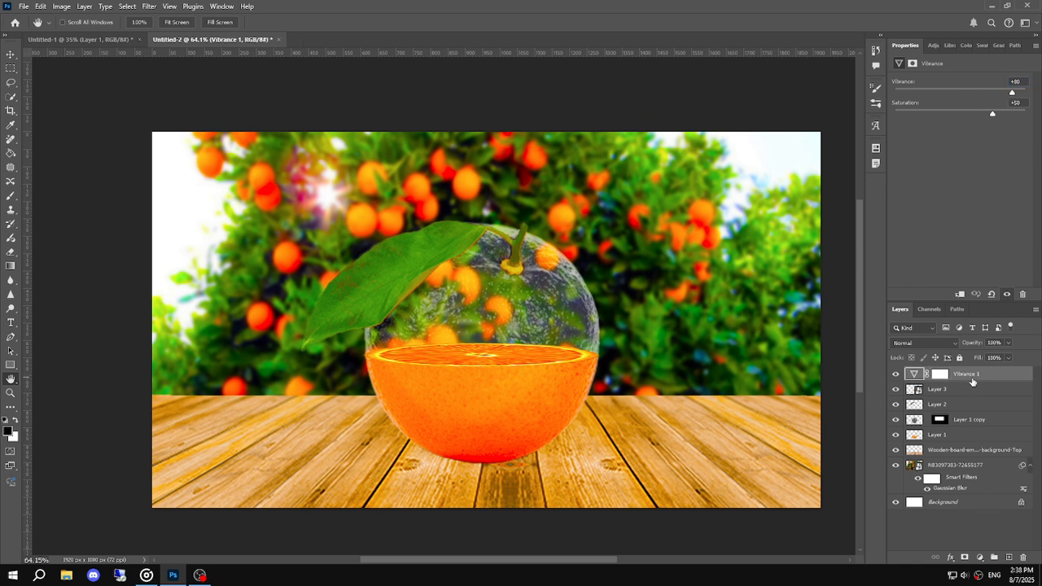
pyautogui.click(1010, 558)
pyautogui.scroll(-1, 482, 345)
pyautogui.scroll(1, 482, 345)
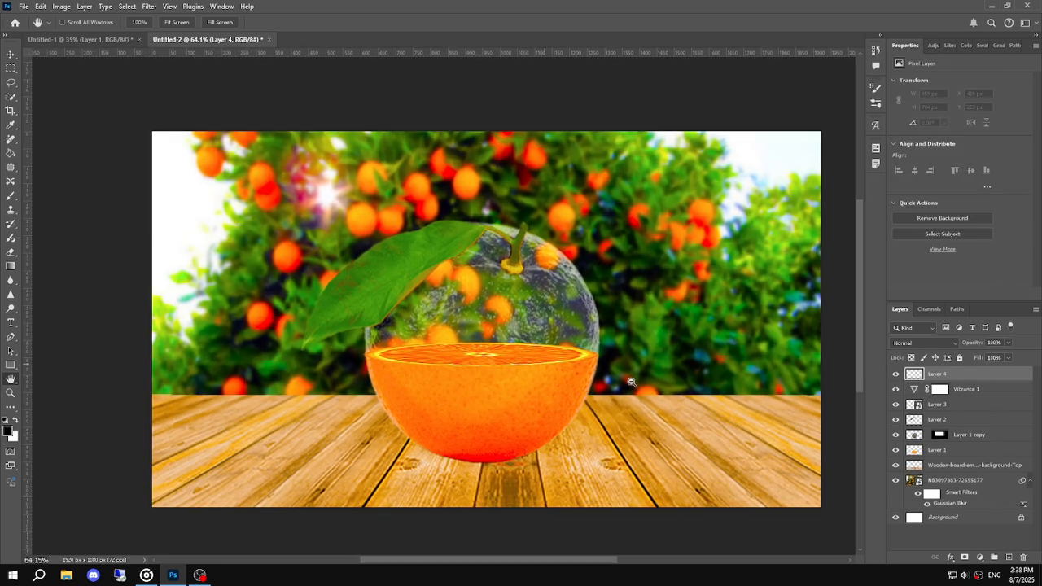
pyautogui.click(980, 558)
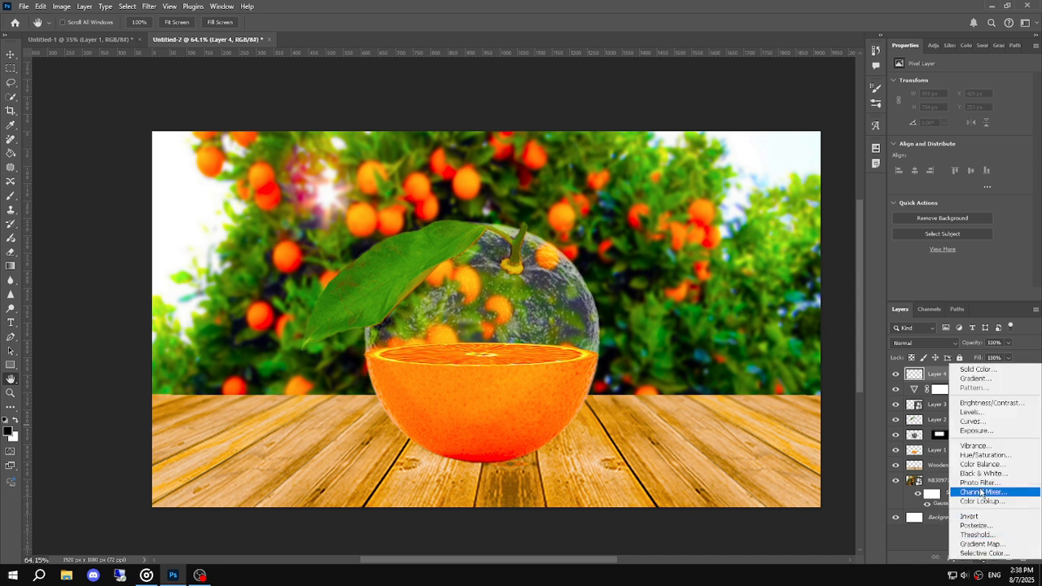
pyautogui.click(978, 370)
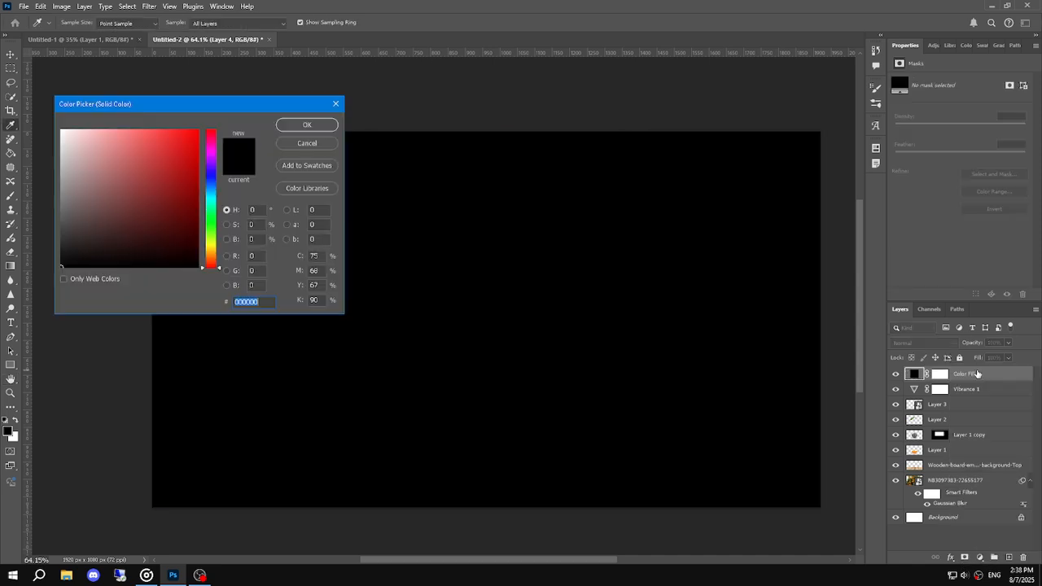
pyautogui.click(307, 144)
# Add a Gradient fill layer on top of the stack and set its style to Radial.
pyautogui.click(980, 557)
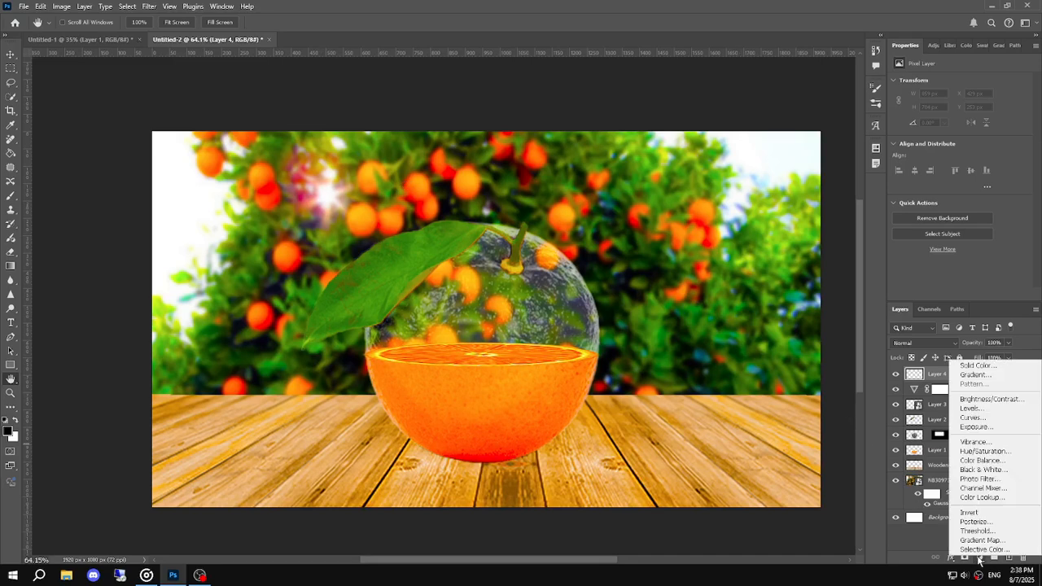
pyautogui.click(979, 376)
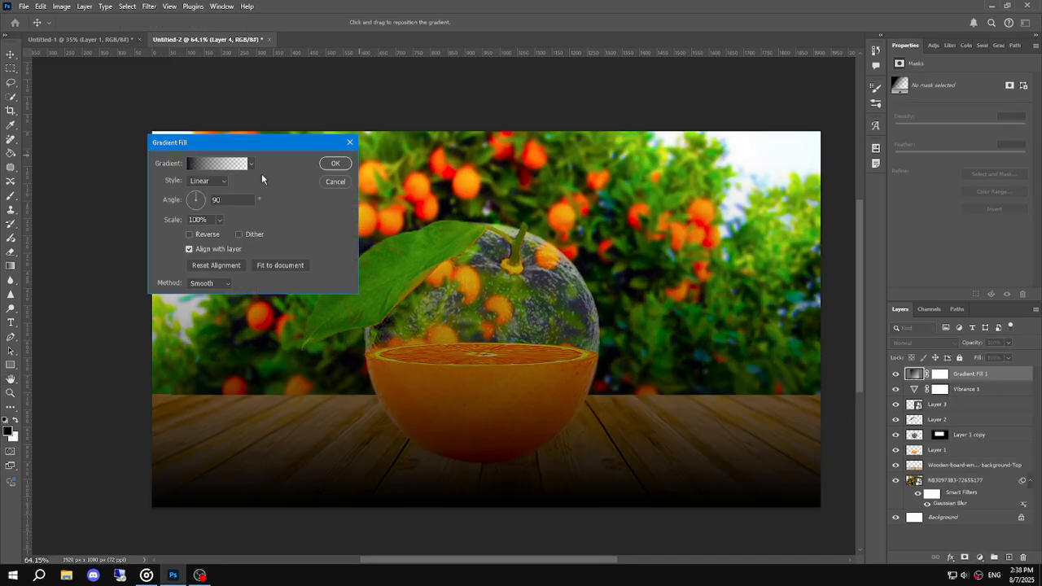
pyautogui.click(210, 182)
pyautogui.click(212, 189)
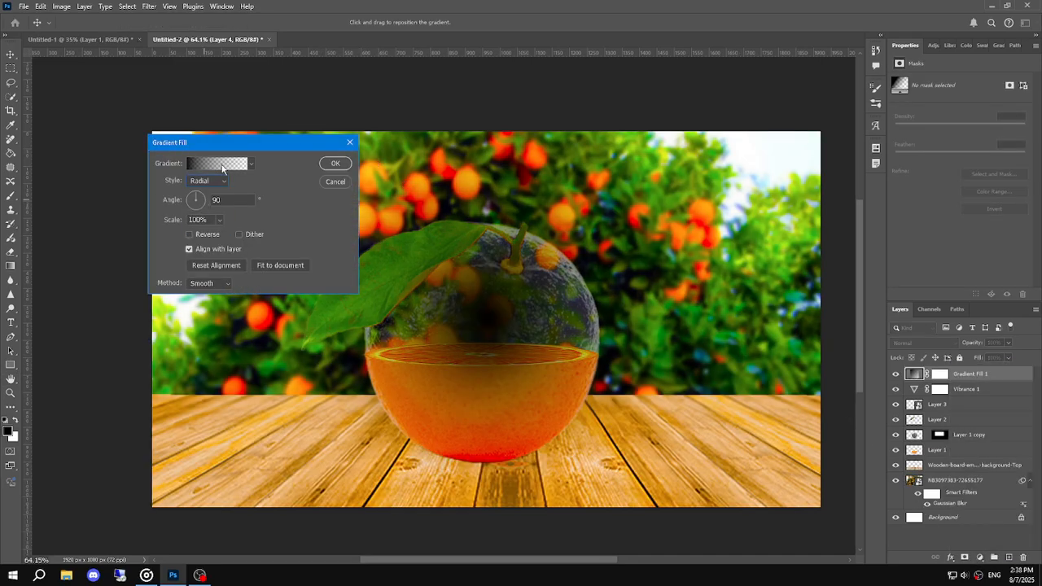
# Edit the fill's gradient and set its first color stop, at location 0, to white (ffffff).
pyautogui.click(222, 168)
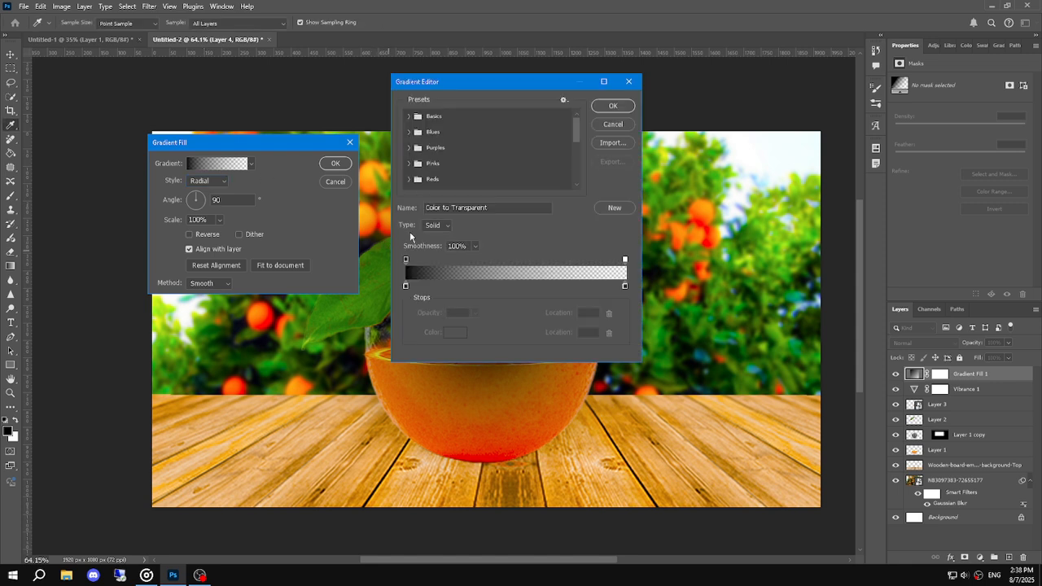
pyautogui.click(406, 287)
pyautogui.click(453, 332)
pyautogui.moveTo(132, 175); pyautogui.dragTo(88, 109)
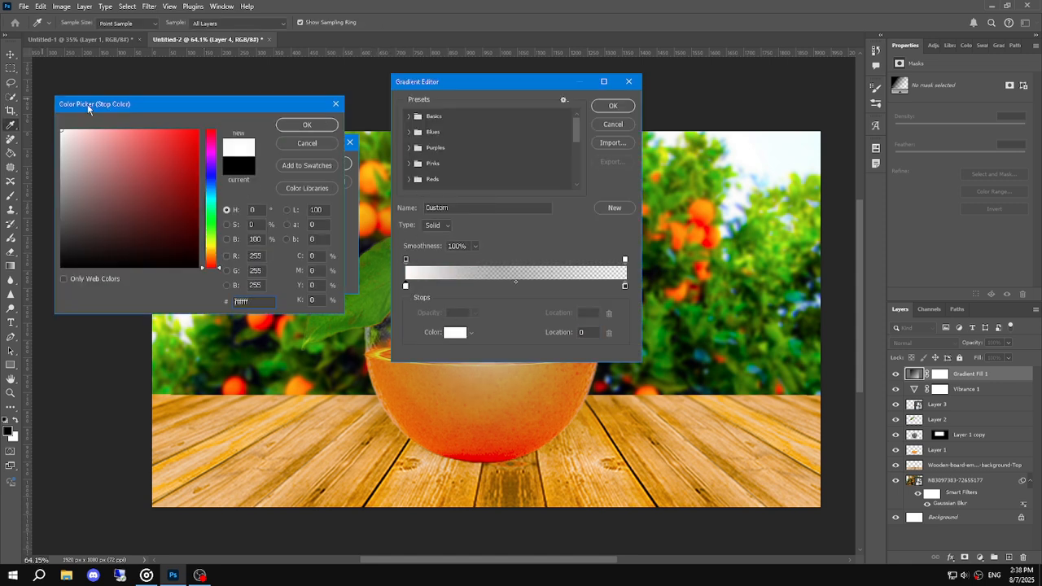
pyautogui.click(307, 127)
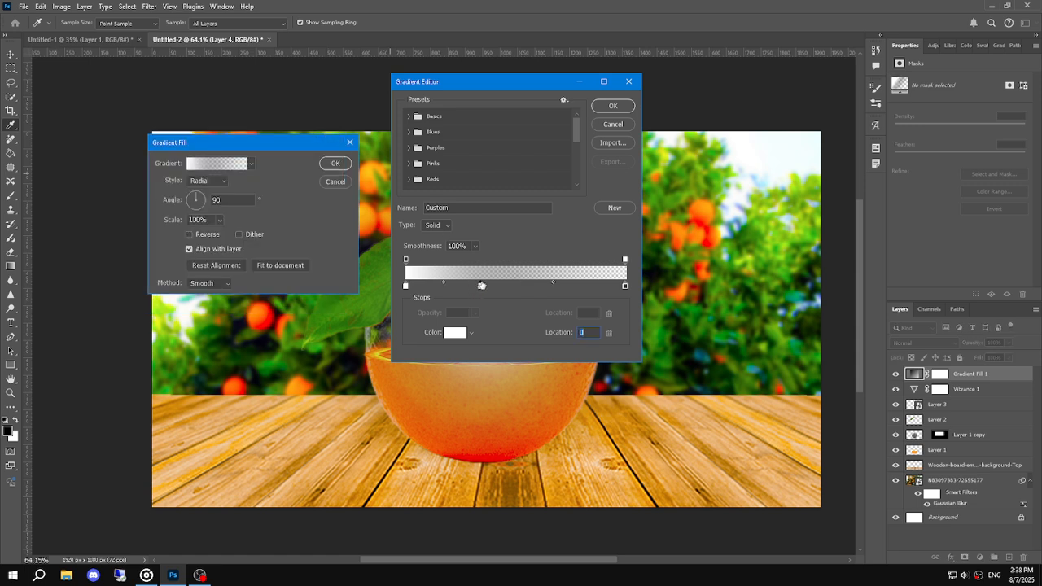
# Add a bright yellow color stop to the gradient at location 34%.
pyautogui.click(482, 286)
pyautogui.click(455, 333)
pyautogui.click(212, 221)
pyautogui.moveTo(212, 224); pyautogui.dragTo(212, 252)
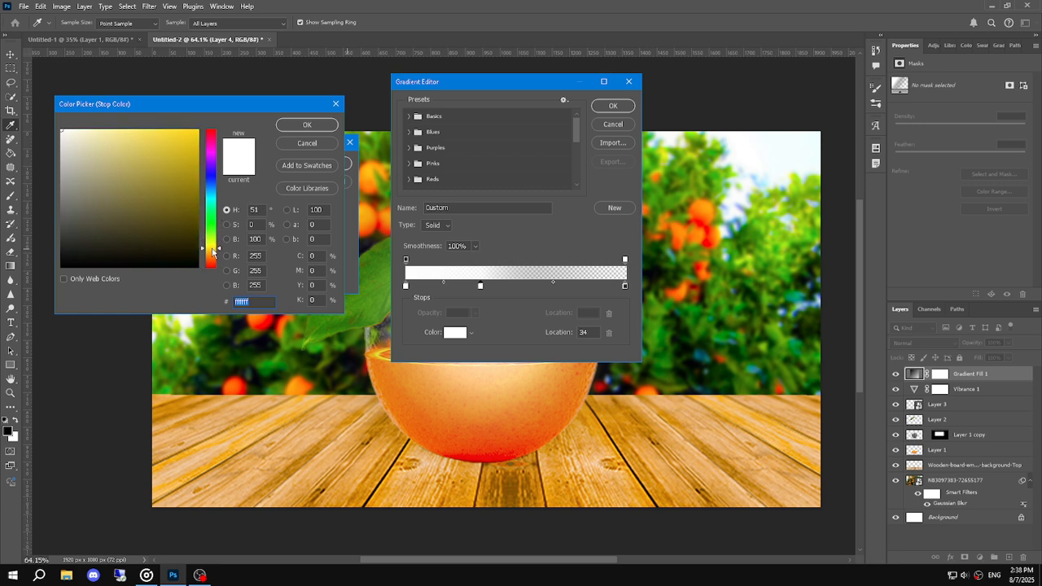
pyautogui.click(181, 164)
pyautogui.click(302, 125)
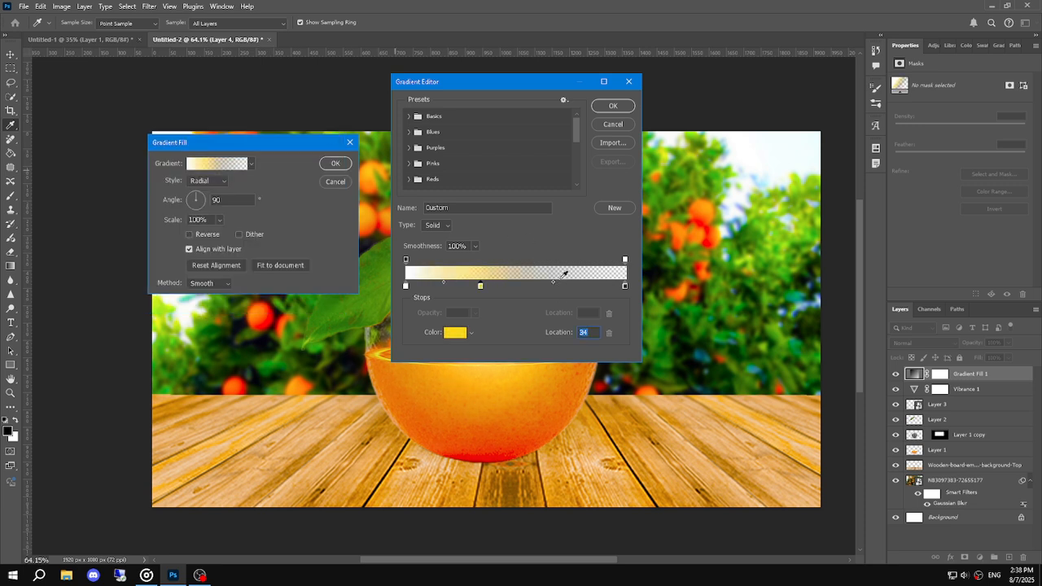
# Add a red (RGB 255, 11, 11) color stop at location 69% and accept the edited gradient.
pyautogui.click(556, 286)
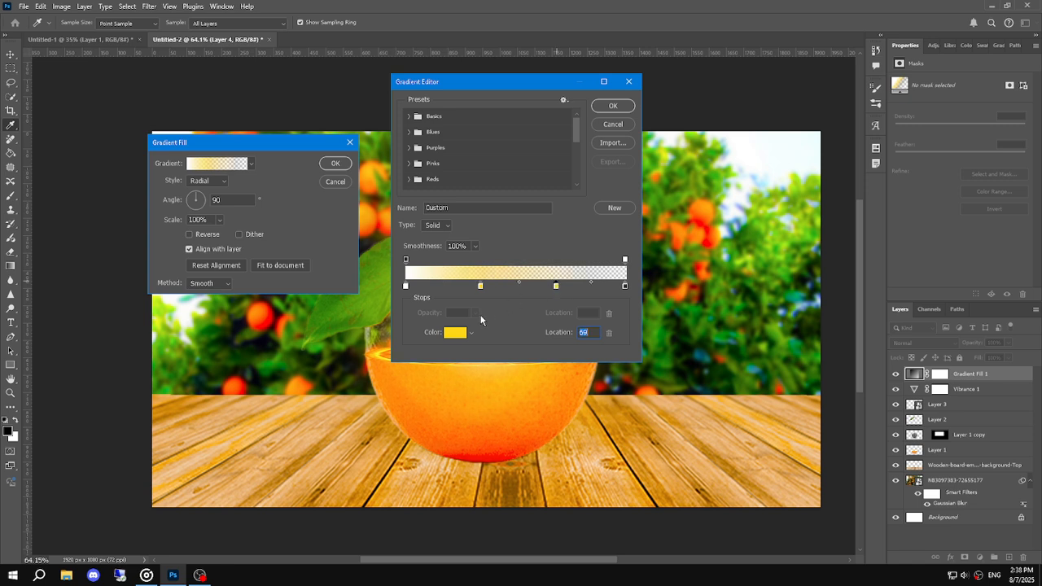
pyautogui.click(454, 332)
pyautogui.click(203, 234)
pyautogui.moveTo(203, 236); pyautogui.dragTo(203, 130)
pyautogui.click(196, 128)
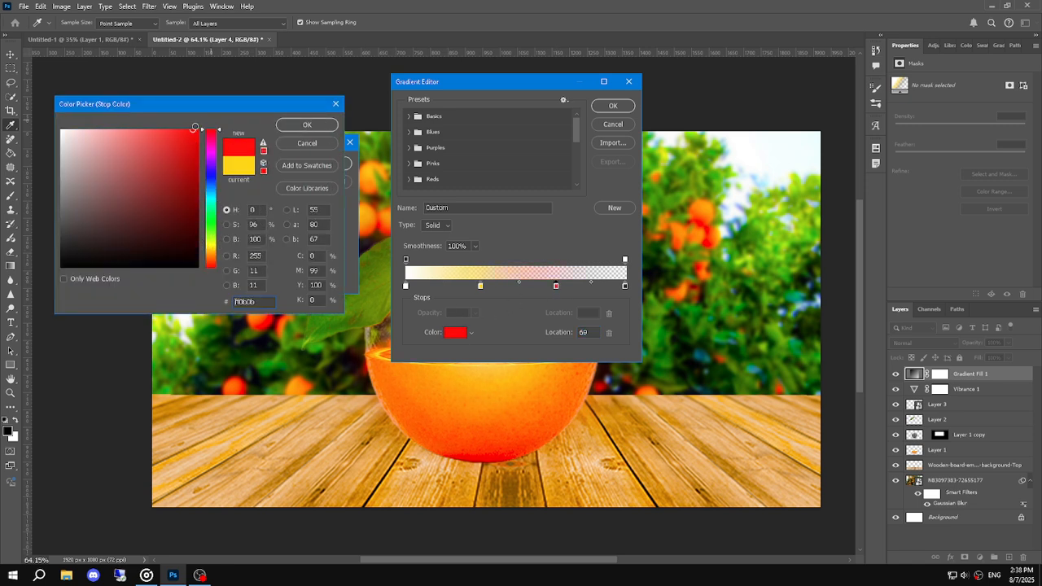
pyautogui.click(301, 125)
pyautogui.click(611, 107)
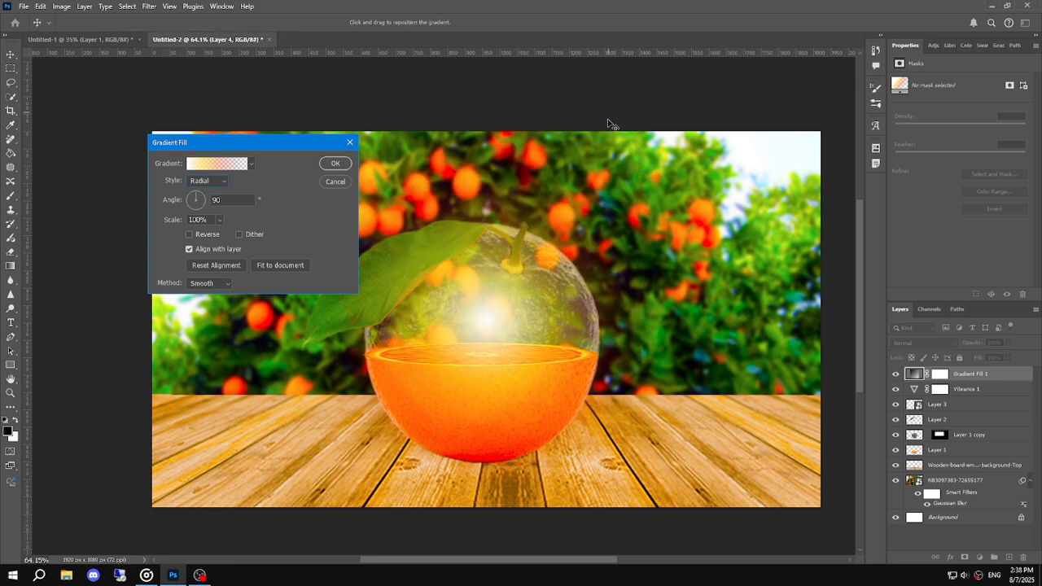
pyautogui.moveTo(175, 222); pyautogui.dragTo(181, 223)
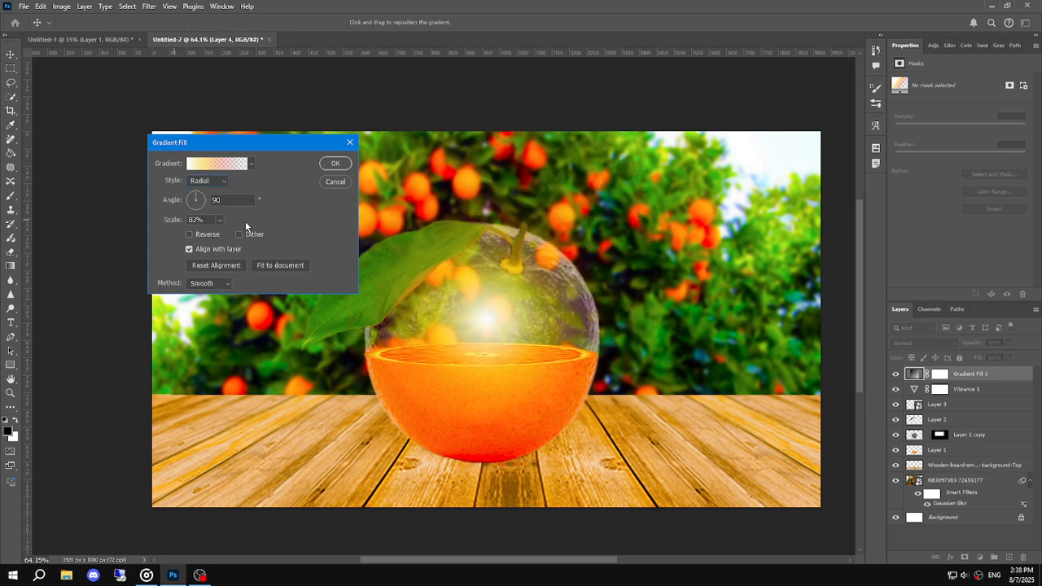
pyautogui.click(214, 233)
pyautogui.click(203, 234)
pyautogui.moveTo(497, 320); pyautogui.dragTo(580, 302)
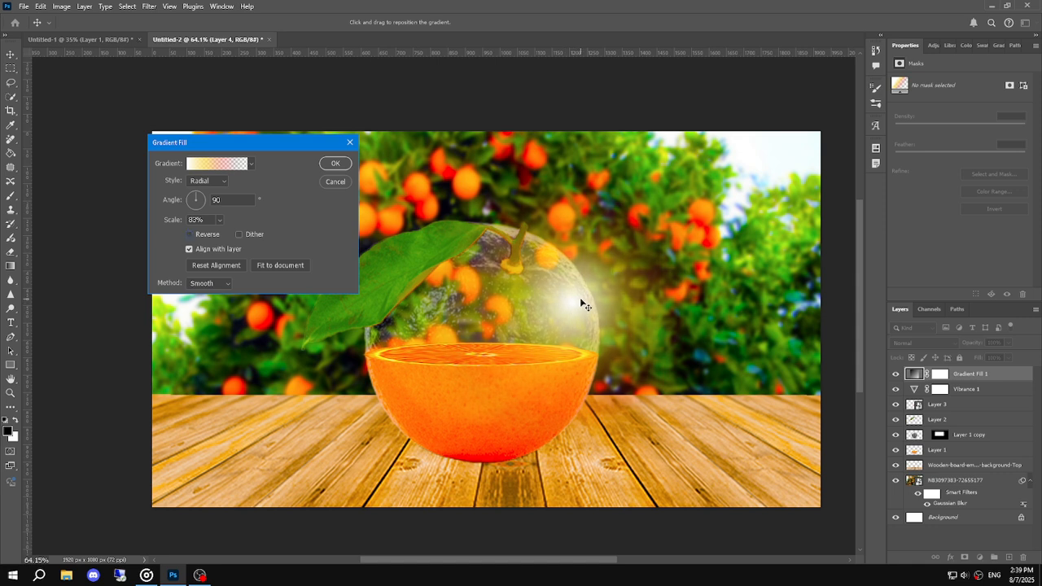
pyautogui.moveTo(273, 143); pyautogui.dragTo(260, 167)
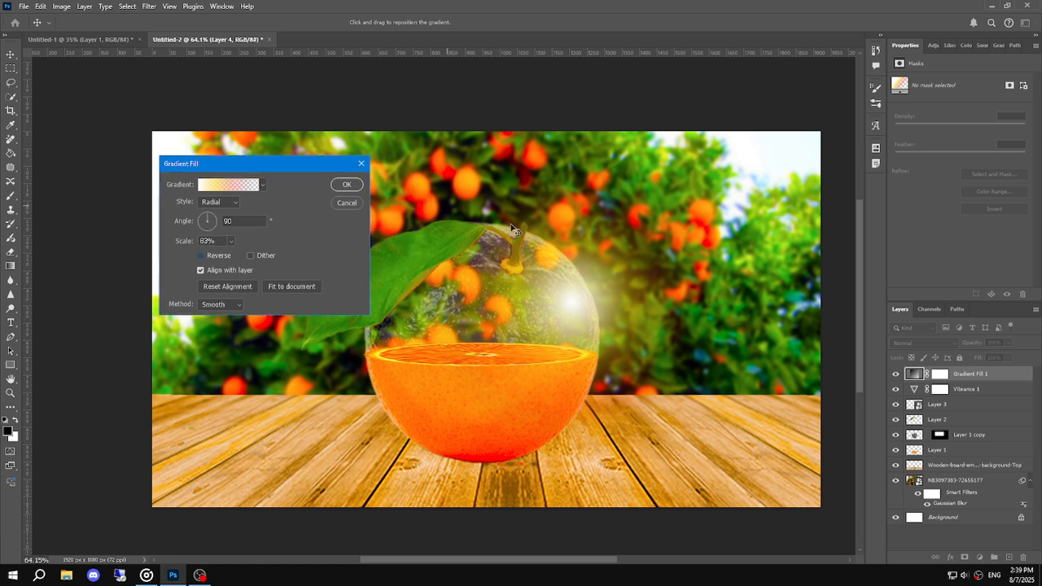
pyautogui.moveTo(588, 314); pyautogui.dragTo(554, 301)
pyautogui.moveTo(190, 242); pyautogui.dragTo(185, 243)
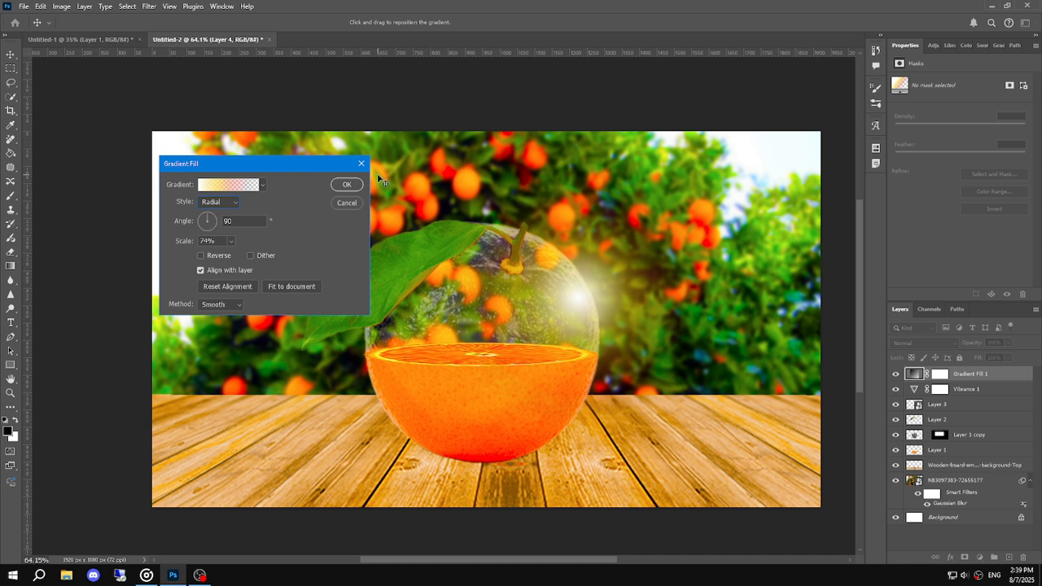
pyautogui.press('Escape')
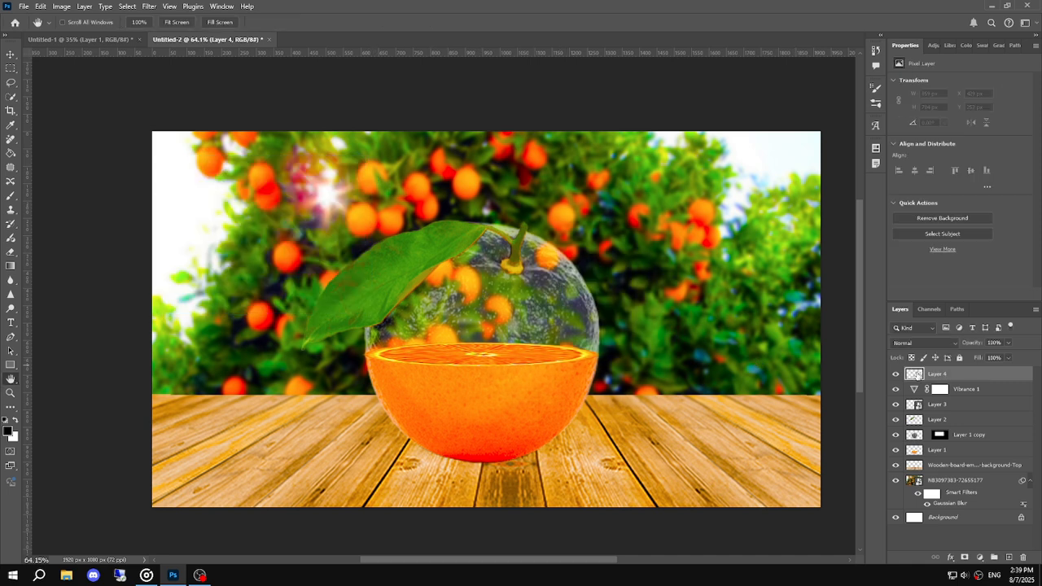
pyautogui.press('Delete')
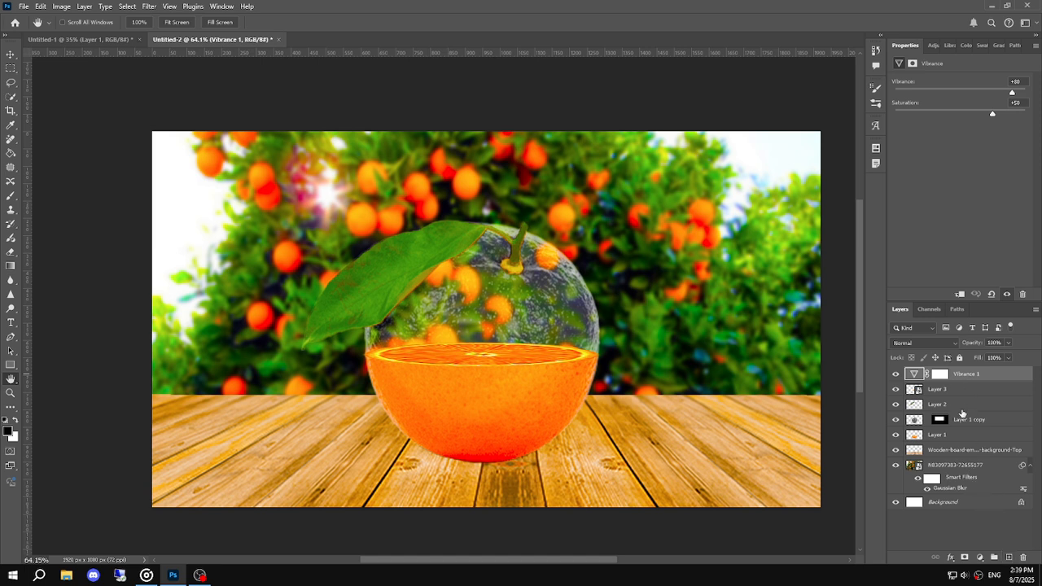
# Add a new layer at the top of the stack with a Gradient fill and set its style to Radial.
pyautogui.click(1010, 557)
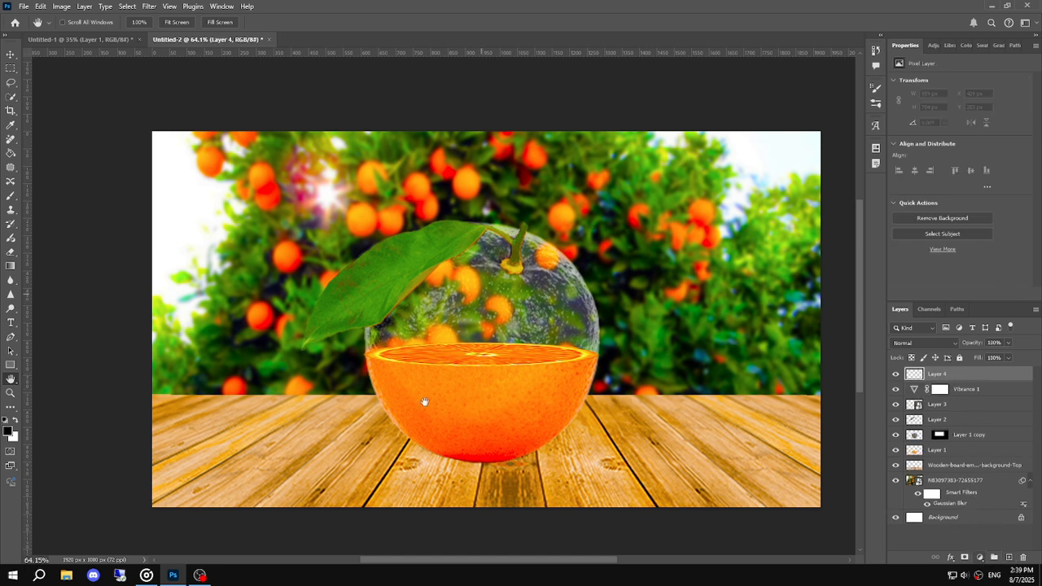
pyautogui.click(980, 558)
pyautogui.click(969, 381)
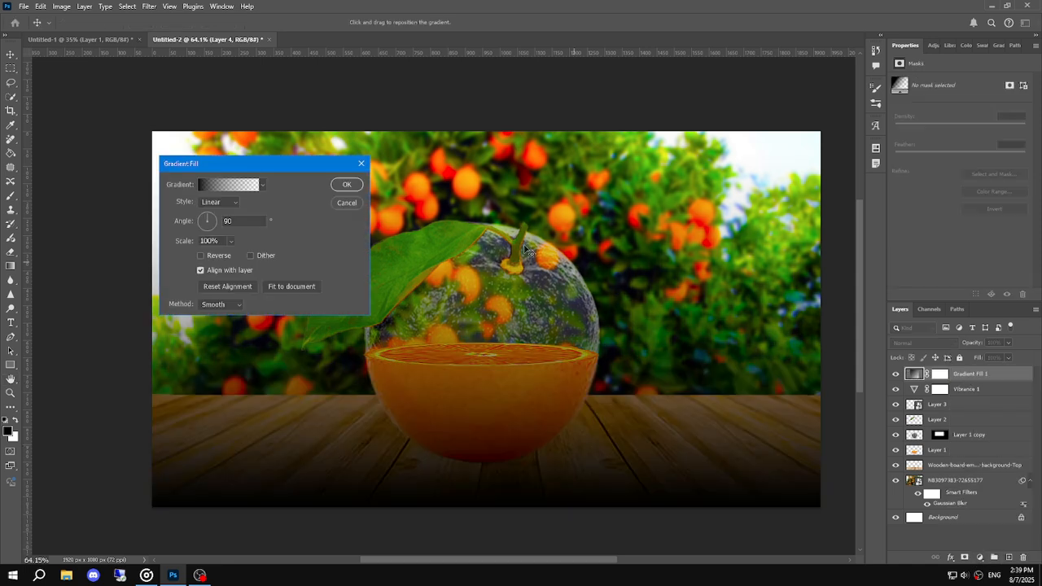
pyautogui.click(221, 202)
pyautogui.click(213, 212)
pyautogui.click(222, 202)
pyautogui.click(230, 221)
# Edit the new fill's gradient and set its first color stop, at location 0, to white (ffffff).
pyautogui.click(252, 187)
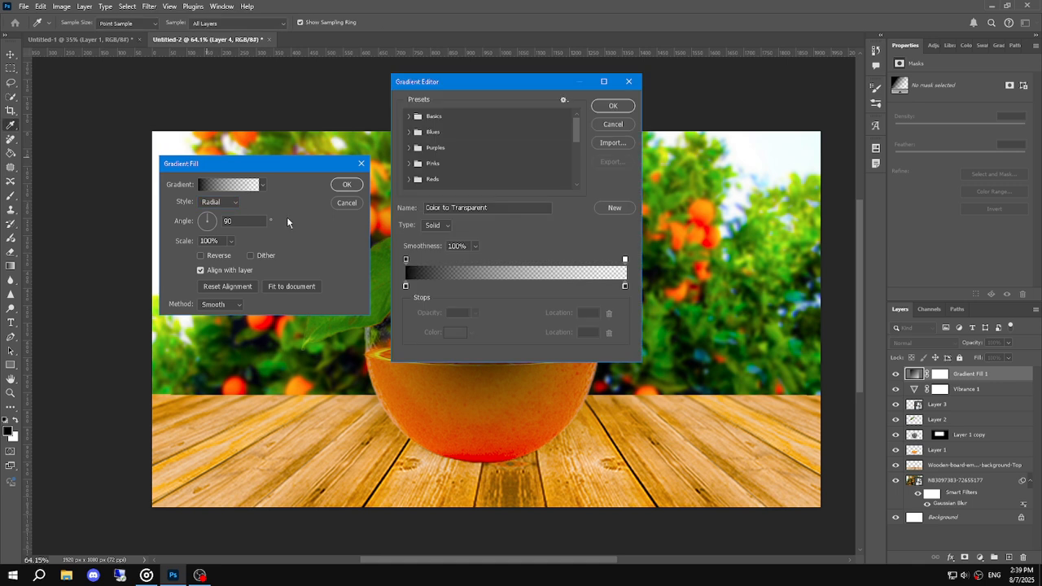
pyautogui.click(406, 286)
pyautogui.click(453, 332)
pyautogui.click(62, 130)
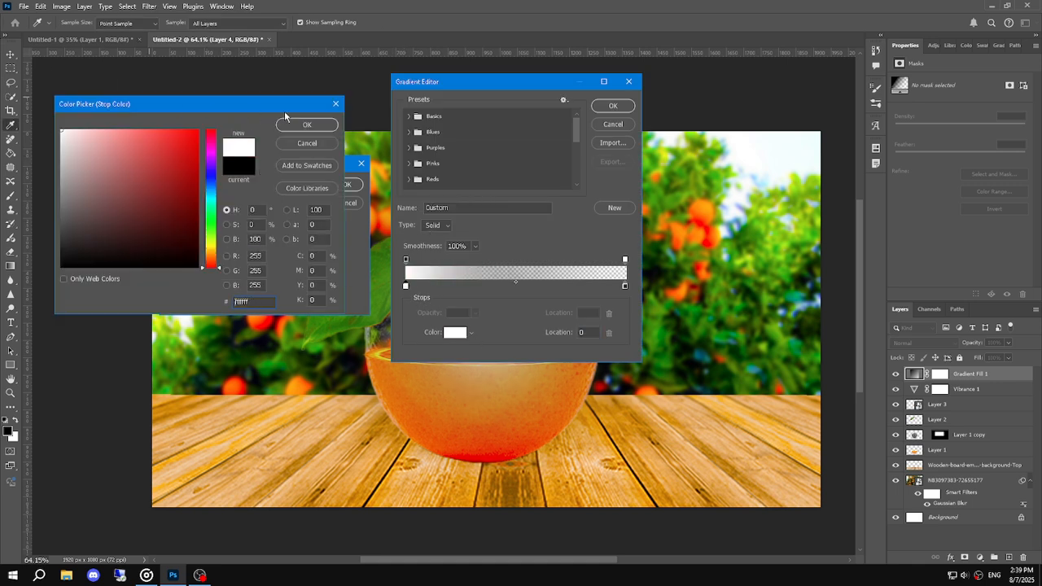
pyautogui.click(308, 126)
# Add a bright yellow color stop to the gradient at location 26%.
pyautogui.click(464, 285)
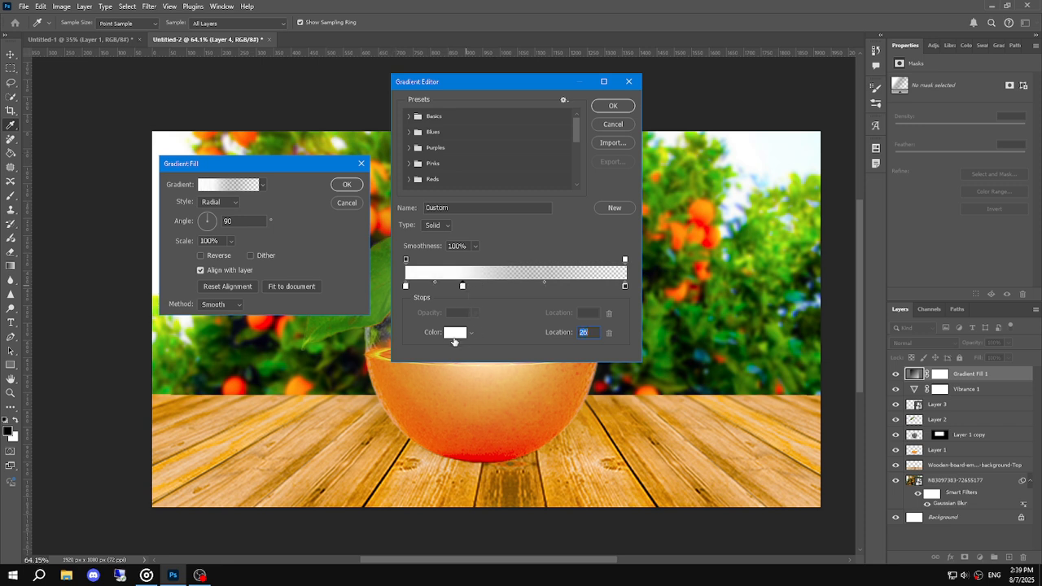
pyautogui.click(454, 332)
pyautogui.click(218, 246)
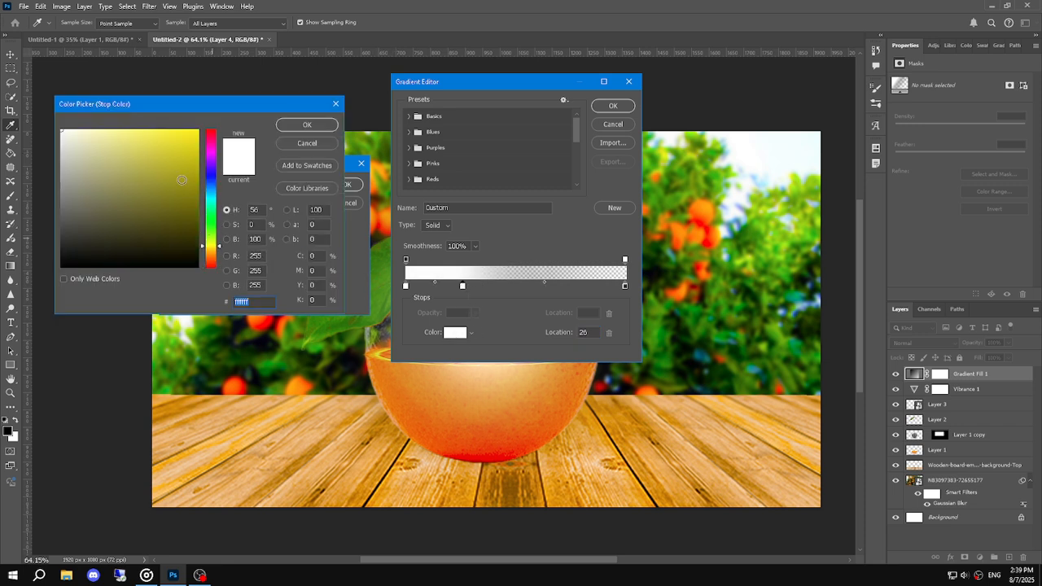
pyautogui.click(197, 130)
pyautogui.click(308, 125)
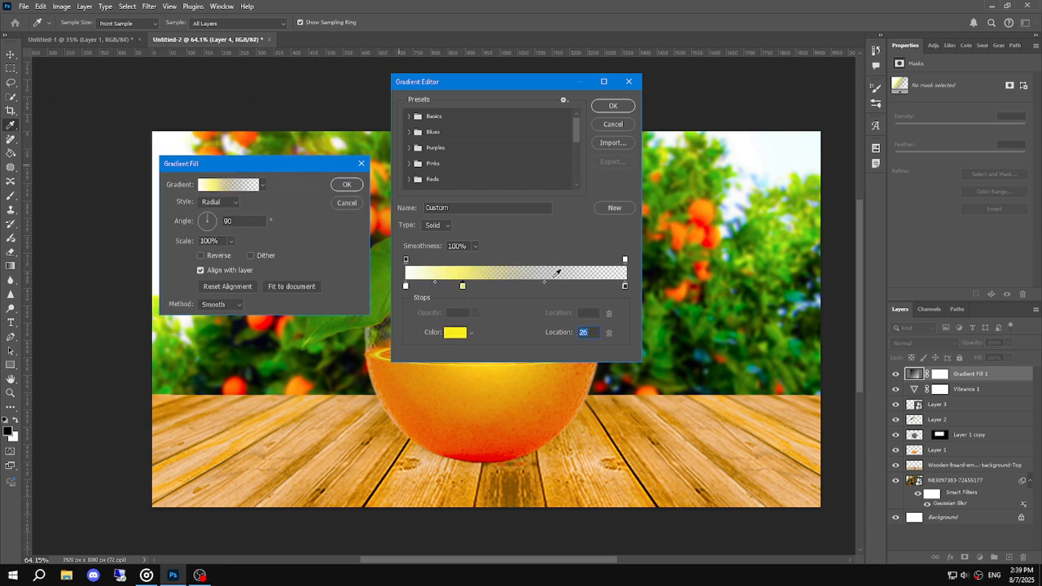
# Add a pure red color stop at location 67% and accept the edited gradient.
pyautogui.click(553, 286)
pyautogui.click(455, 332)
pyautogui.moveTo(213, 163)
pyautogui.mouseDown()
pyautogui.moveTo(211, 130)
pyautogui.moveTo(163, 133)
pyautogui.moveTo(199, 130)
pyautogui.mouseUp()
pyautogui.click(307, 124)
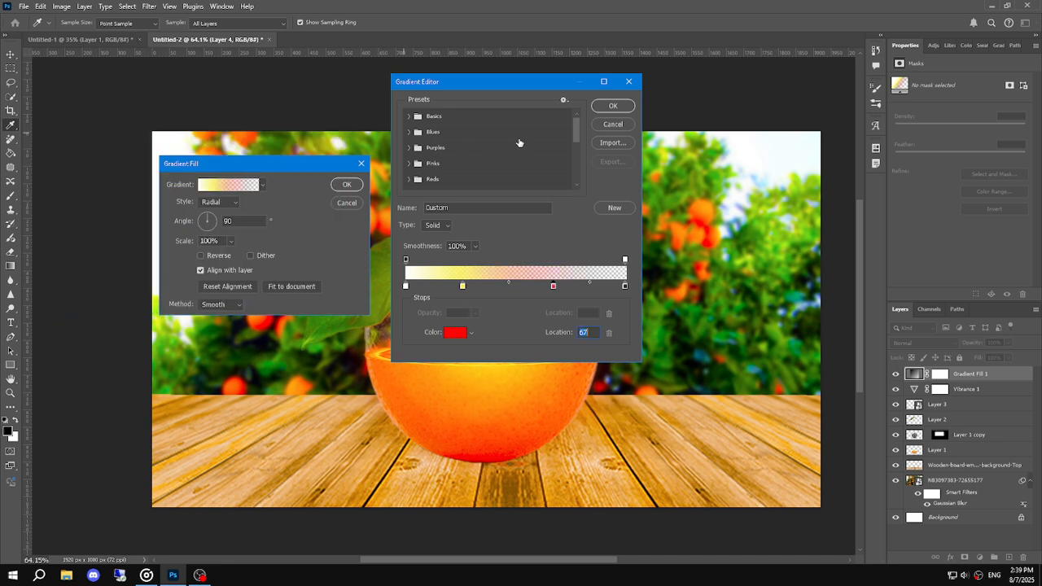
pyautogui.click(596, 127)
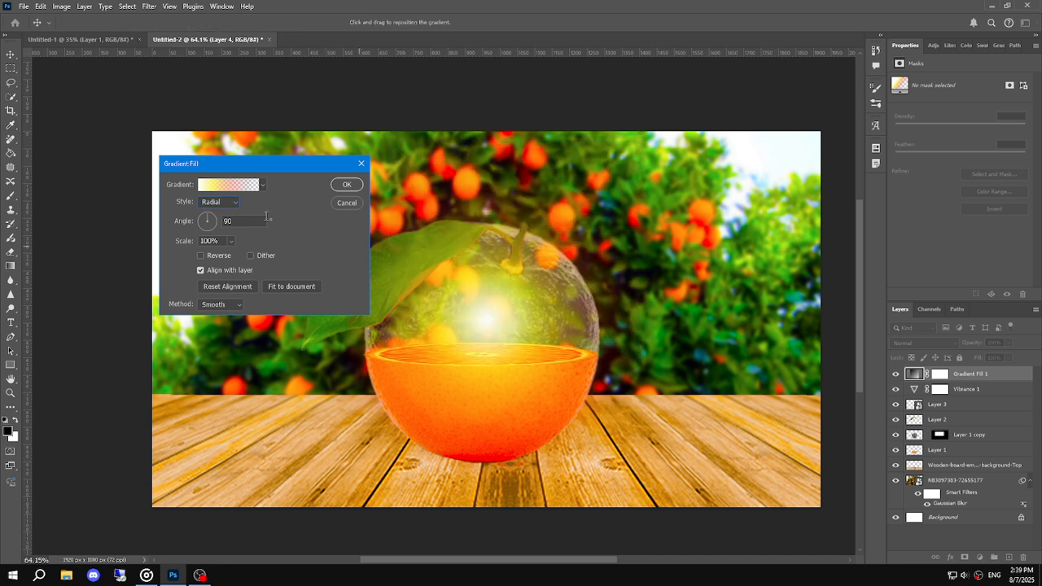
# Scale the glow down to 68%, move it to the right edge of the glass top, and set the fill layer's opacity to 90%.
pyautogui.moveTo(182, 242); pyautogui.dragTo(172, 242)
pyautogui.moveTo(500, 325); pyautogui.dragTo(570, 317)
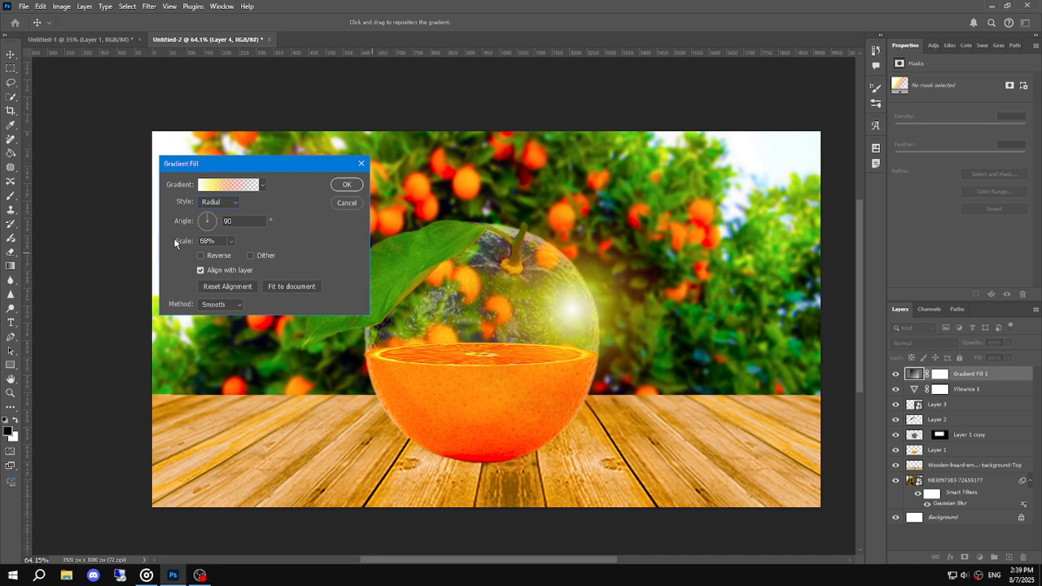
pyautogui.click(348, 185)
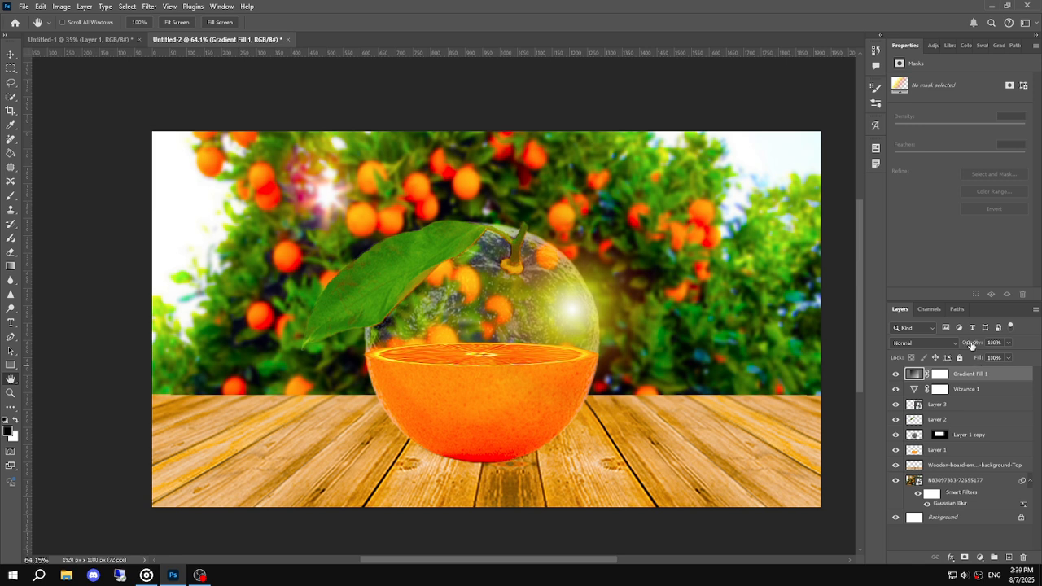
pyautogui.moveTo(972, 346); pyautogui.dragTo(964, 345)
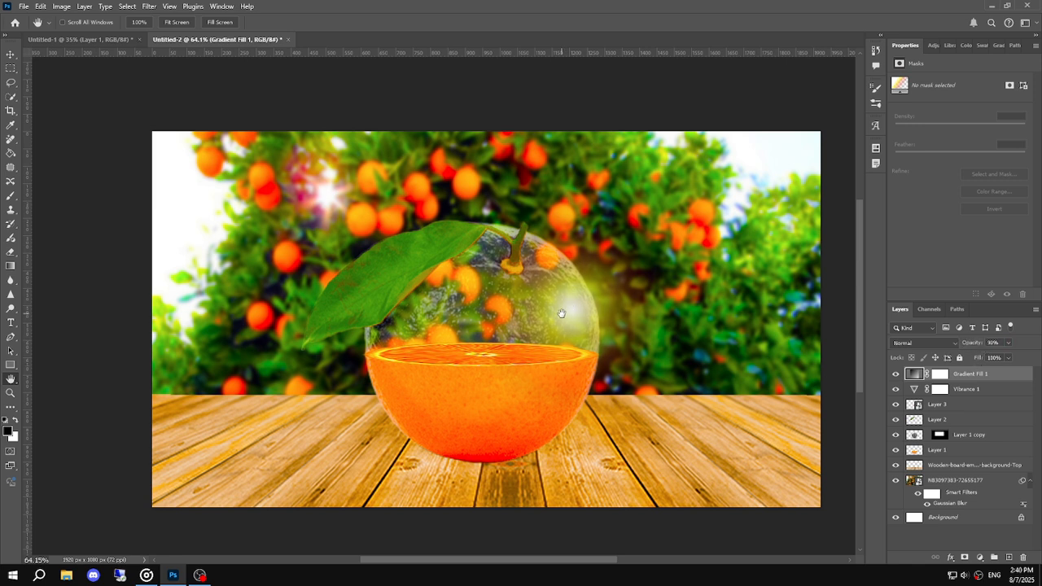
# Duplicate the gradient fill layer that holds the glow on the glass top.
pyautogui.click(1009, 558)
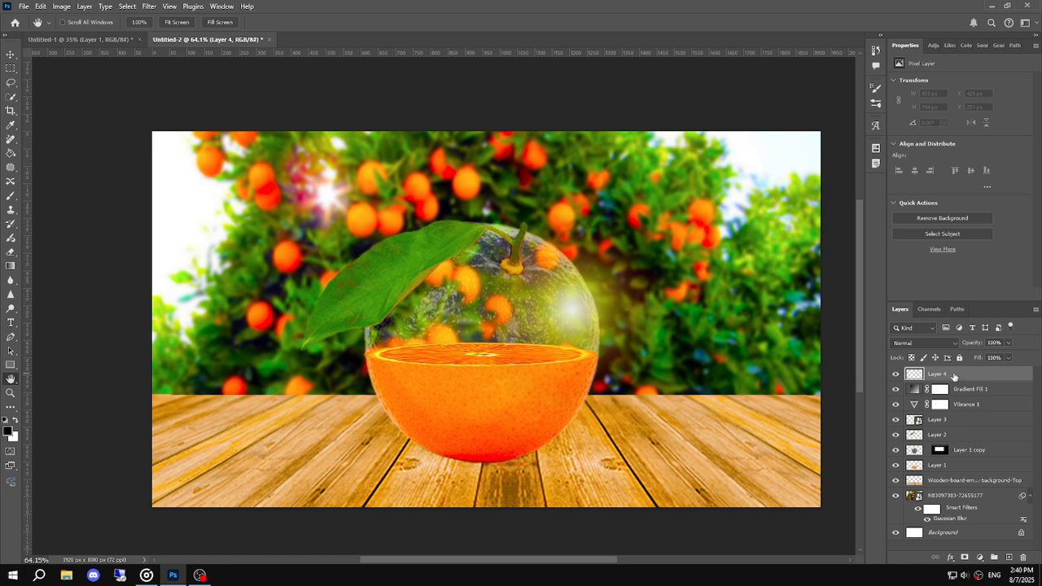
pyautogui.hotkey('ctrl', 'z')
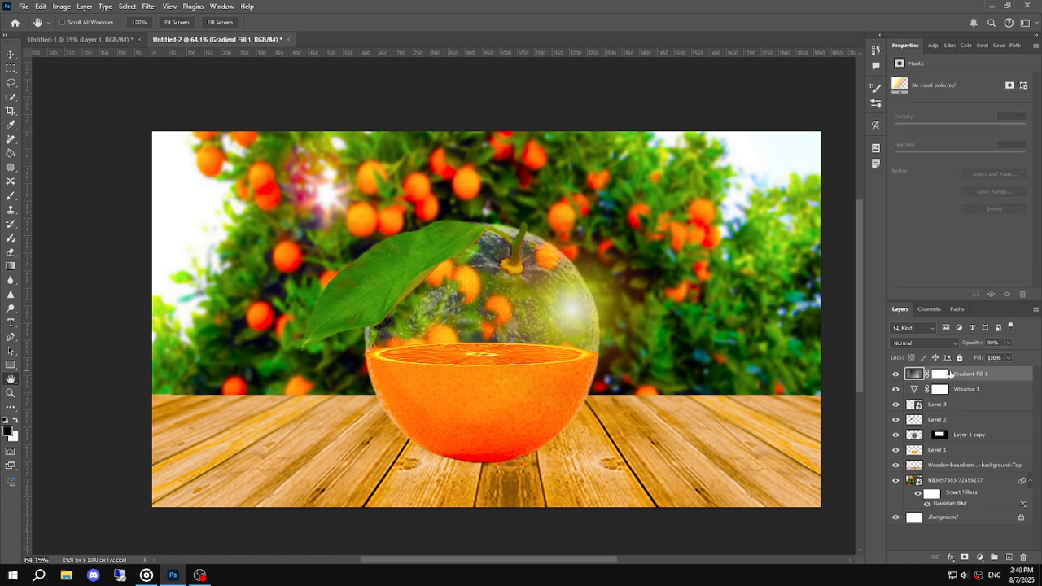
pyautogui.doubleClick(967, 373)
pyautogui.moveTo(977, 388); pyautogui.dragTo(1010, 557)
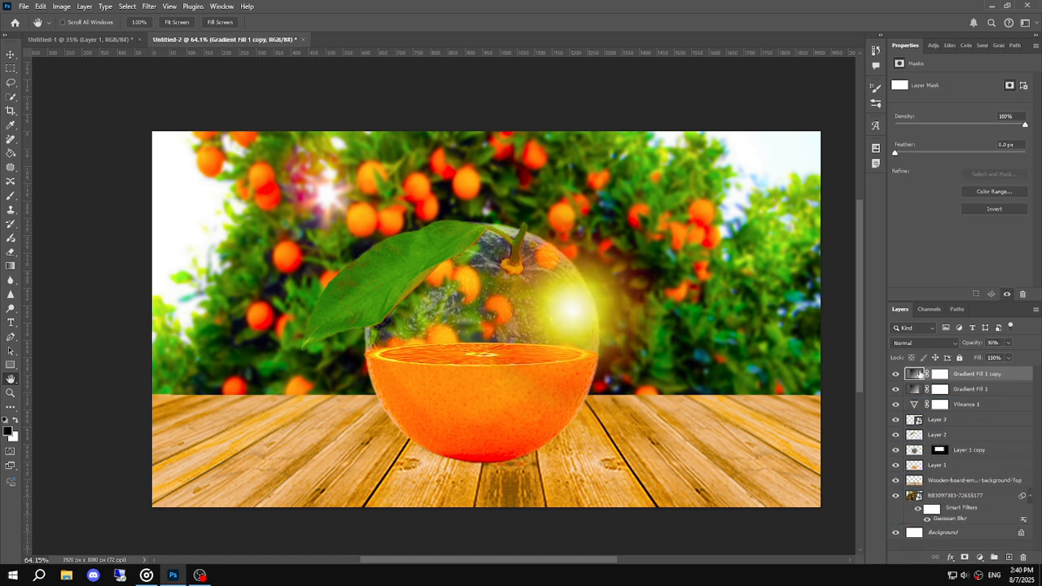
# Move the duplicated glow to the bright sky in the image's upper-right corner, enlarge its scale, and accept the fill.
pyautogui.doubleClick(915, 373)
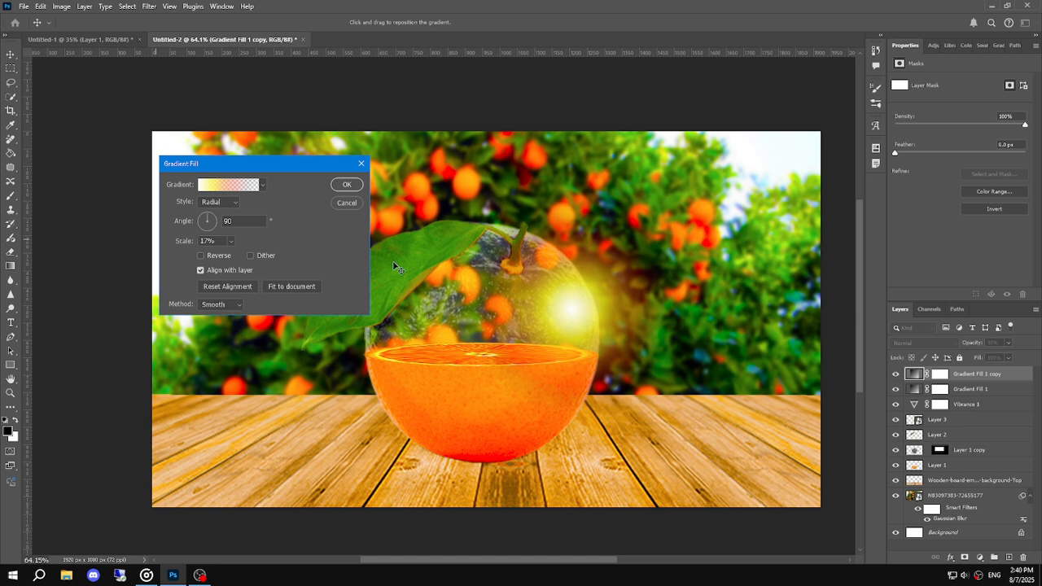
pyautogui.moveTo(583, 311); pyautogui.dragTo(779, 180)
pyautogui.moveTo(177, 241)
pyautogui.mouseDown()
pyautogui.moveTo(225, 244)
pyautogui.moveTo(169, 244)
pyautogui.mouseUp()
pyautogui.write('178')
pyautogui.moveTo(800, 198); pyautogui.dragTo(788, 205)
pyautogui.moveTo(177, 240); pyautogui.dragTo(181, 246)
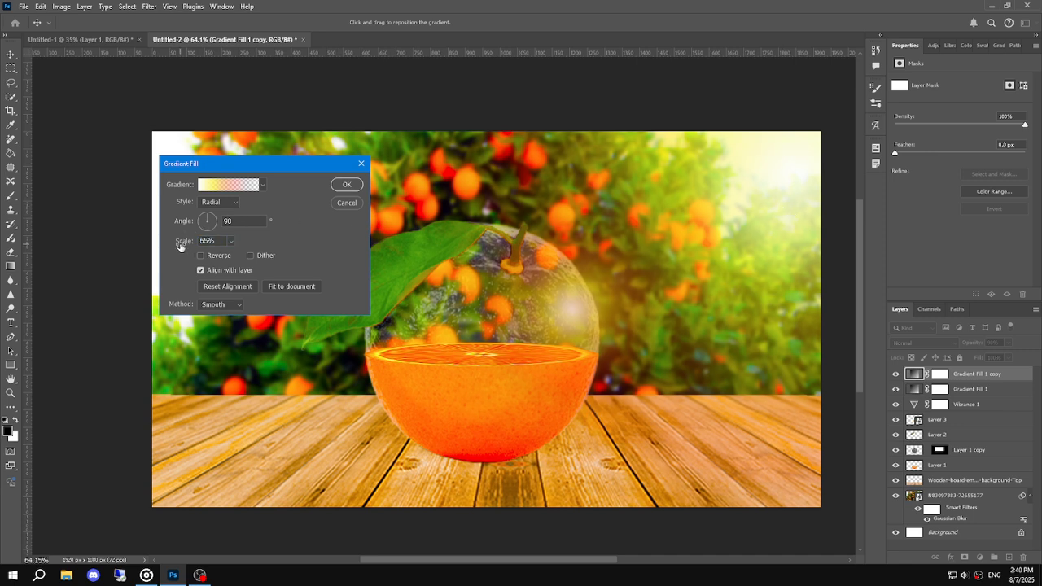
pyautogui.click(346, 186)
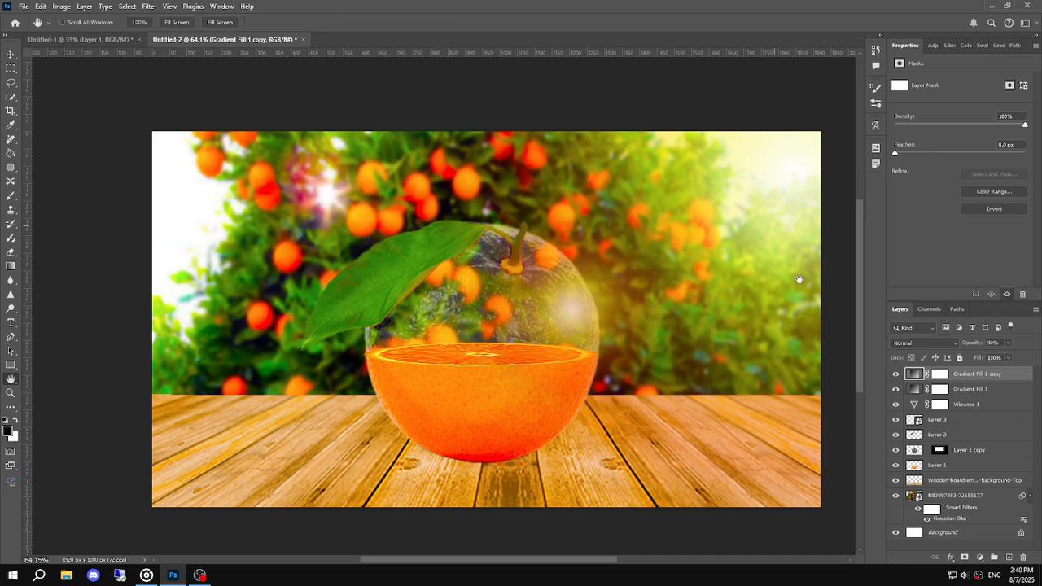
# Reduce the sky glow's opacity to 39% and fill to 70%, and lower the glass-top glow's opacity to 61%.
pyautogui.moveTo(978, 358)
pyautogui.mouseDown()
pyautogui.moveTo(955, 361)
pyautogui.moveTo(939, 347)
pyautogui.moveTo(1002, 347)
pyautogui.moveTo(966, 347)
pyautogui.mouseUp()
pyautogui.click(917, 393)
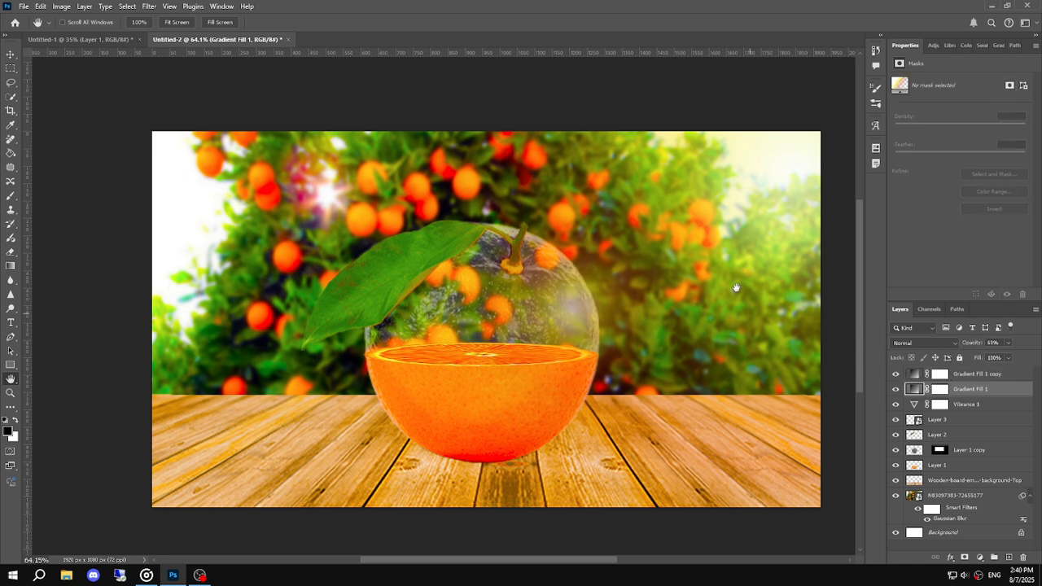
# Add a new empty layer above the duplicated gradient fill layer.
pyautogui.scroll(-2, 630, 327)
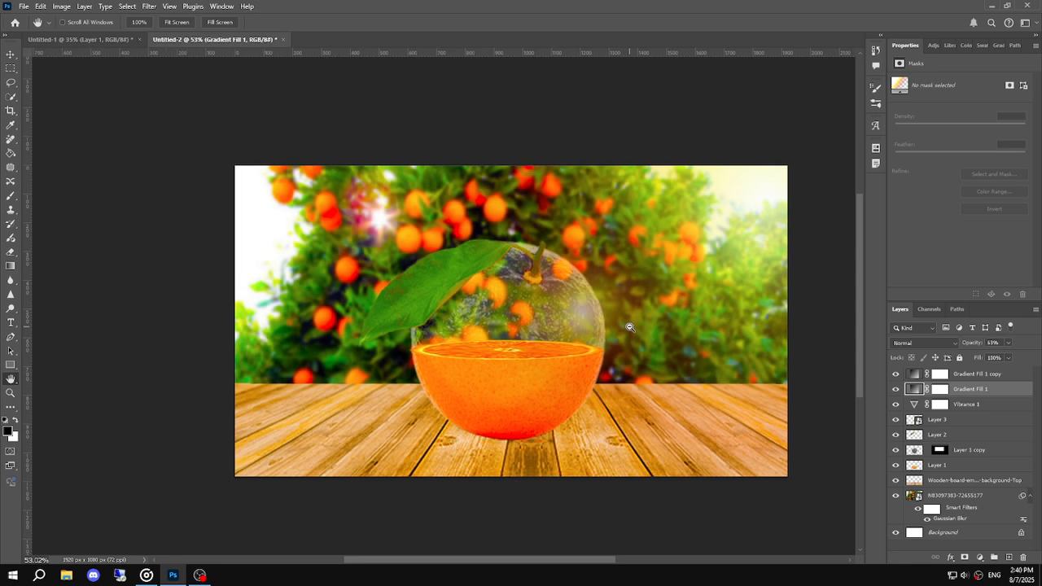
pyautogui.press('v')
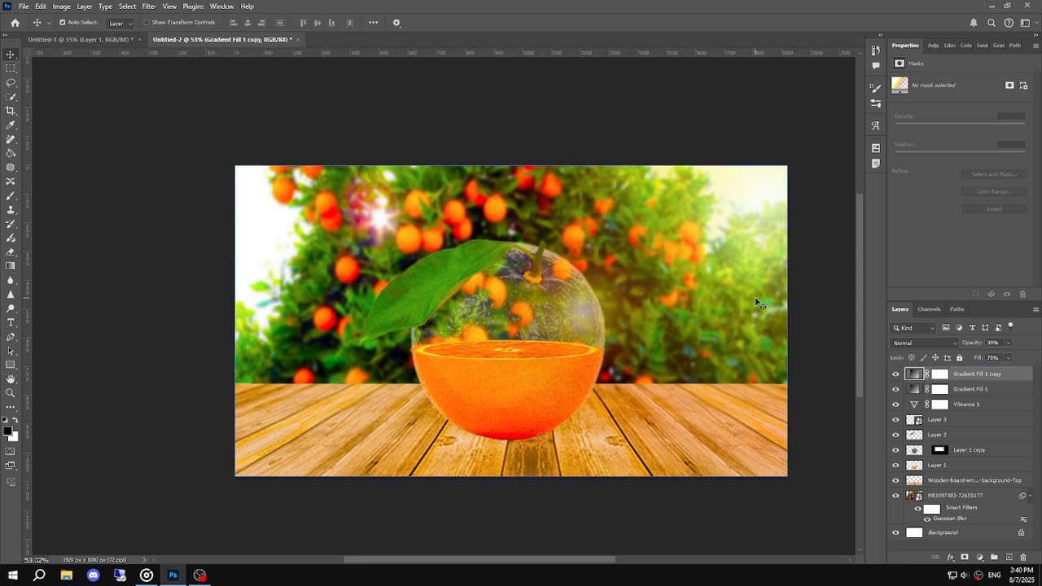
pyautogui.click(623, 148)
pyautogui.click(831, 373)
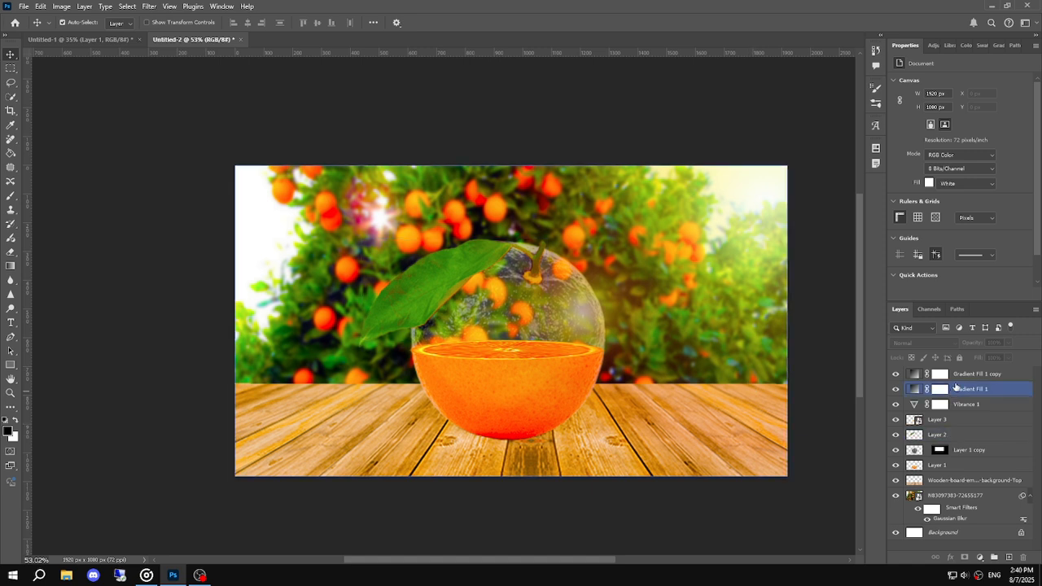
pyautogui.click(956, 381)
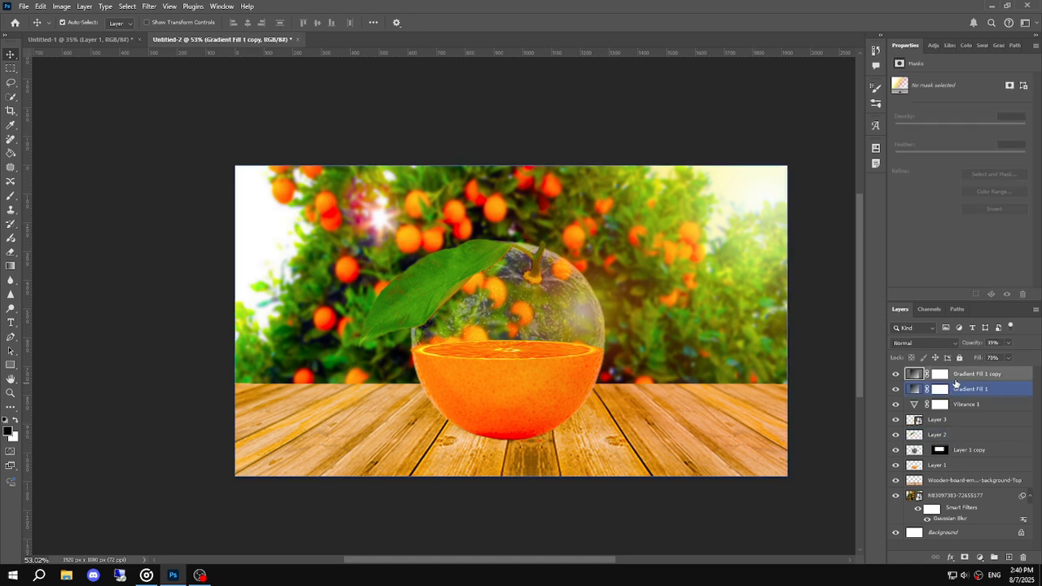
pyautogui.click(1009, 557)
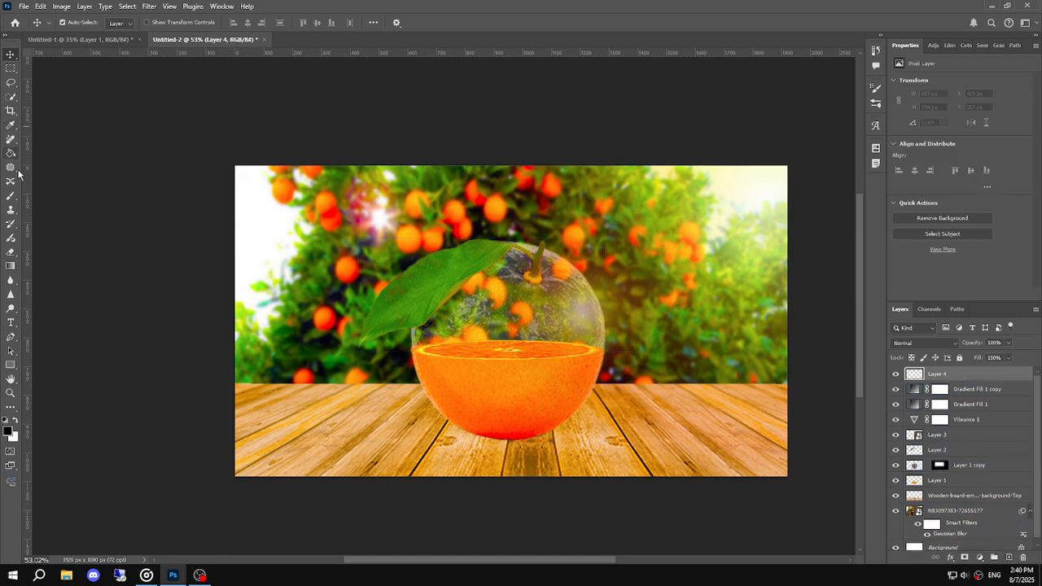
# Paint a soft black shadow on the wood beneath the orange with a flattened elliptical 423 px brush.
pyautogui.click(11, 197)
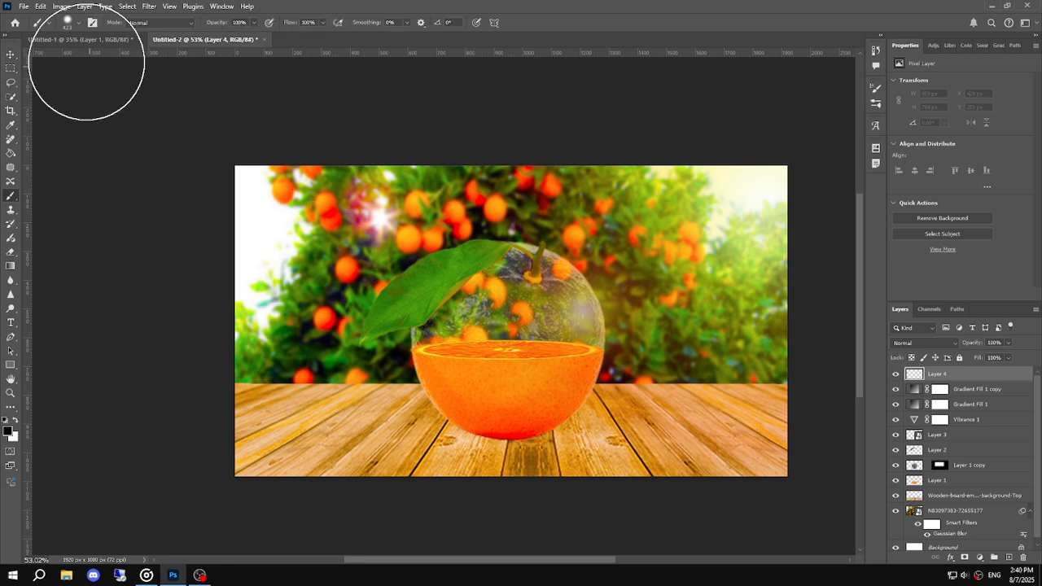
pyautogui.click(68, 22)
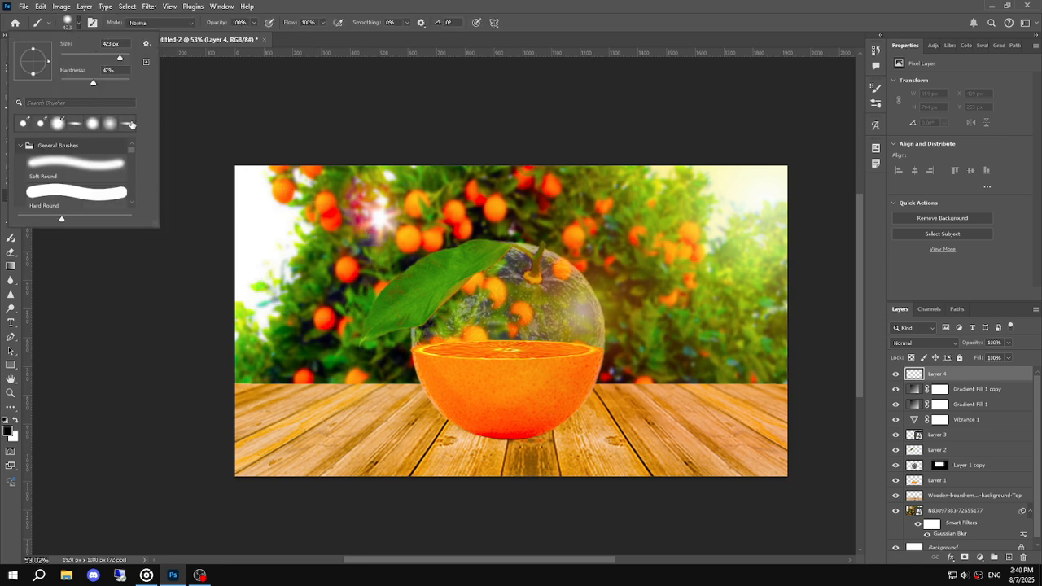
pyautogui.click(128, 123)
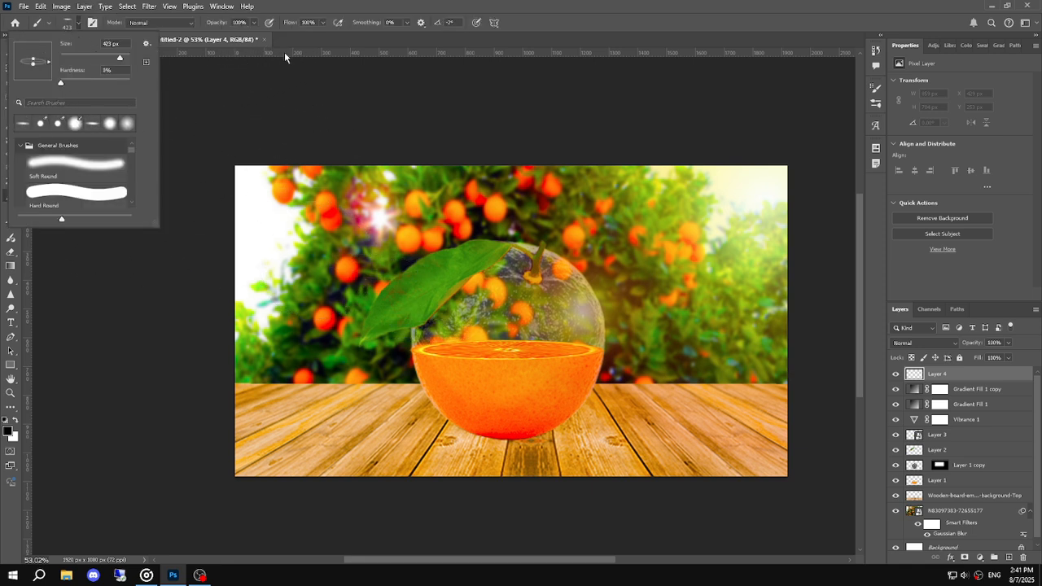
pyautogui.click(308, 37)
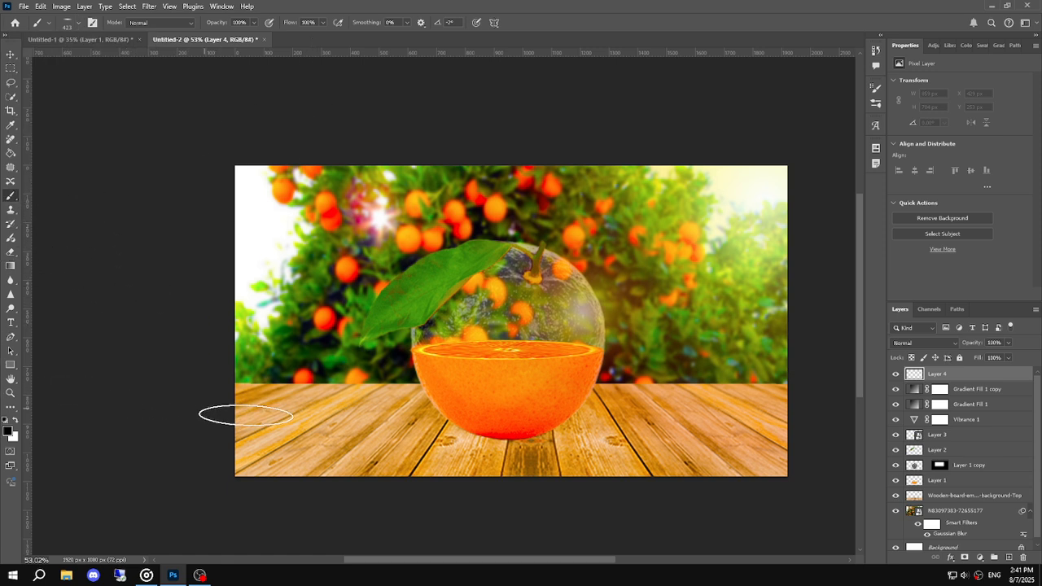
pyautogui.moveTo(529, 440)
pyautogui.mouseDown()
pyautogui.moveTo(477, 442)
pyautogui.moveTo(554, 446)
pyautogui.mouseUp()
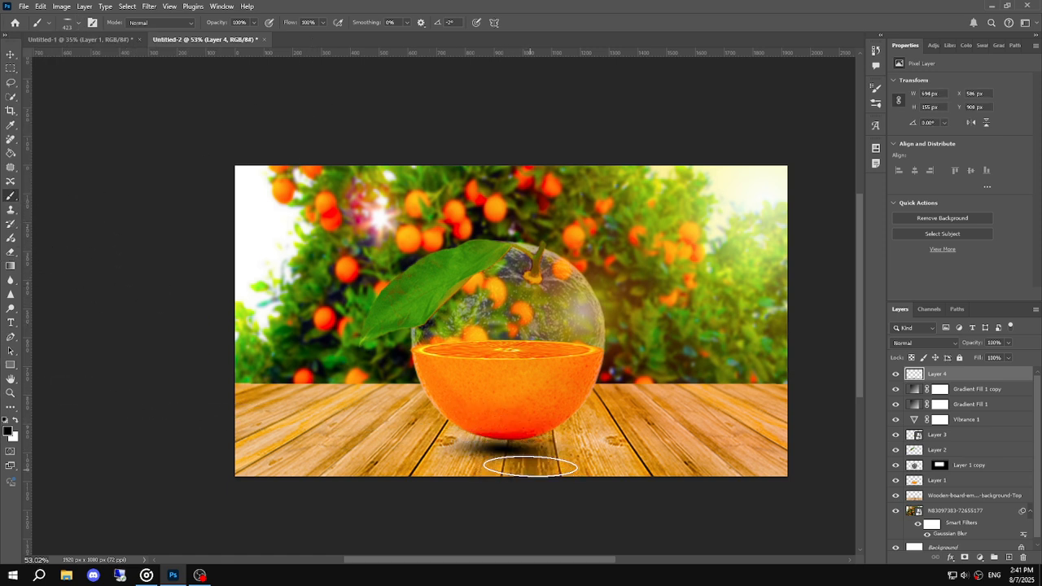
# Stretch the shadow to about 2092 × 463 px under the orange and place its layer directly beneath Layer 1.
pyautogui.click(10, 54)
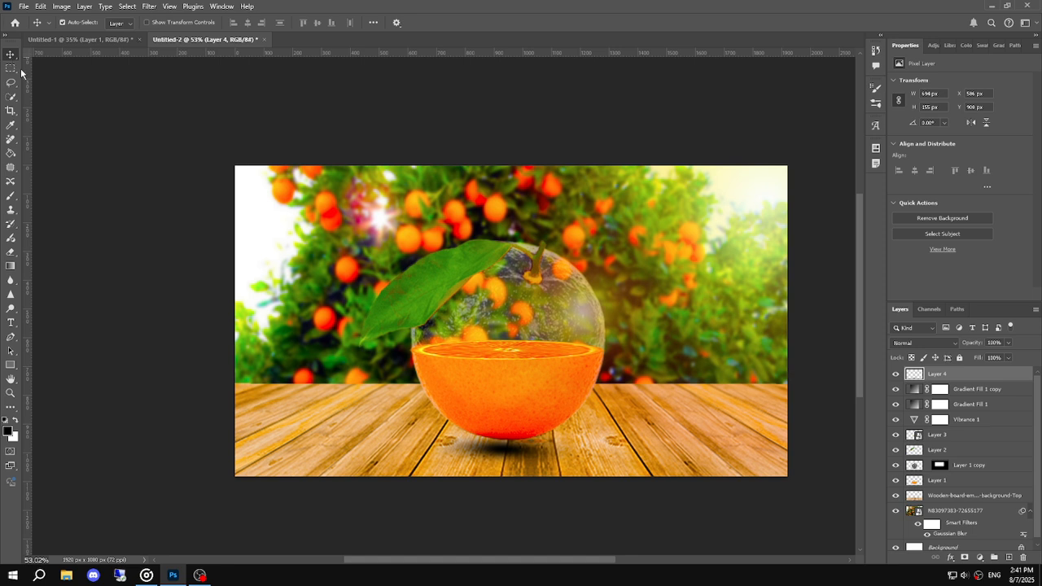
pyautogui.hotkey('ctrl', 't')
pyautogui.moveTo(620, 423); pyautogui.dragTo(621, 450)
pyautogui.moveTo(681, 441); pyautogui.dragTo(875, 426)
pyautogui.moveTo(731, 443); pyautogui.dragTo(591, 443)
pyautogui.moveTo(952, 375); pyautogui.dragTo(930, 492)
pyautogui.click(479, 445)
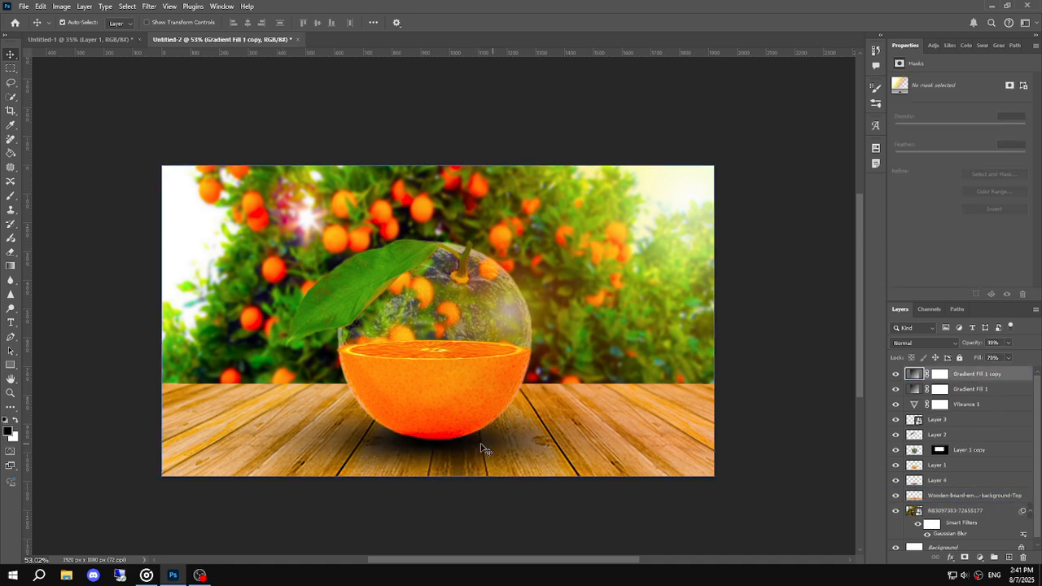
# Scale the shadow on Layer 4 down to about 1966 × 435 px and centre it beneath the orange.
pyautogui.click(936, 481)
pyautogui.click(664, 463)
pyautogui.click(938, 481)
pyautogui.hotkey('ctrl', 't')
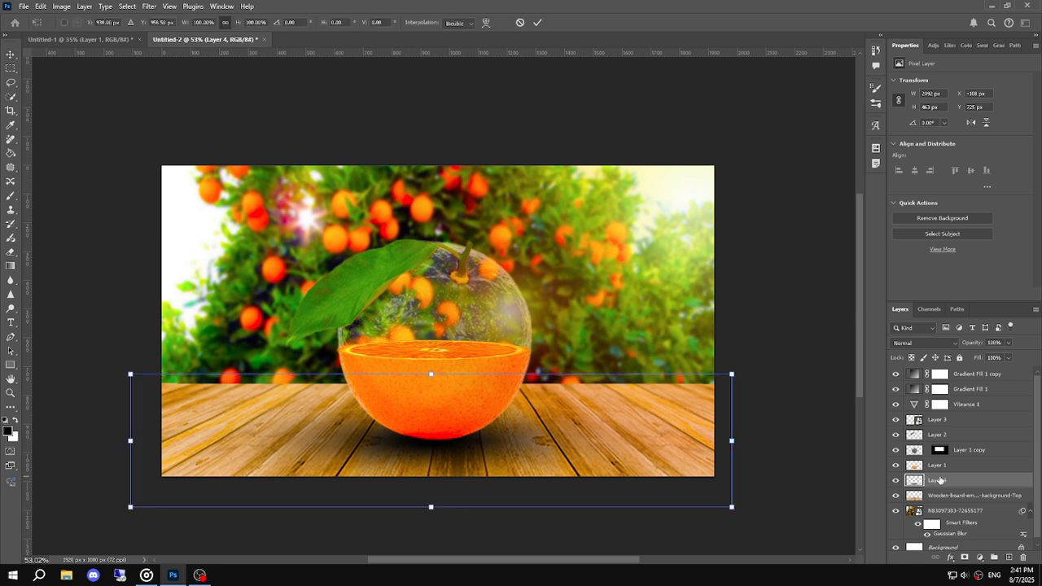
pyautogui.moveTo(735, 444); pyautogui.dragTo(702, 440)
pyautogui.moveTo(589, 453); pyautogui.dragTo(607, 446)
pyautogui.press('Return')
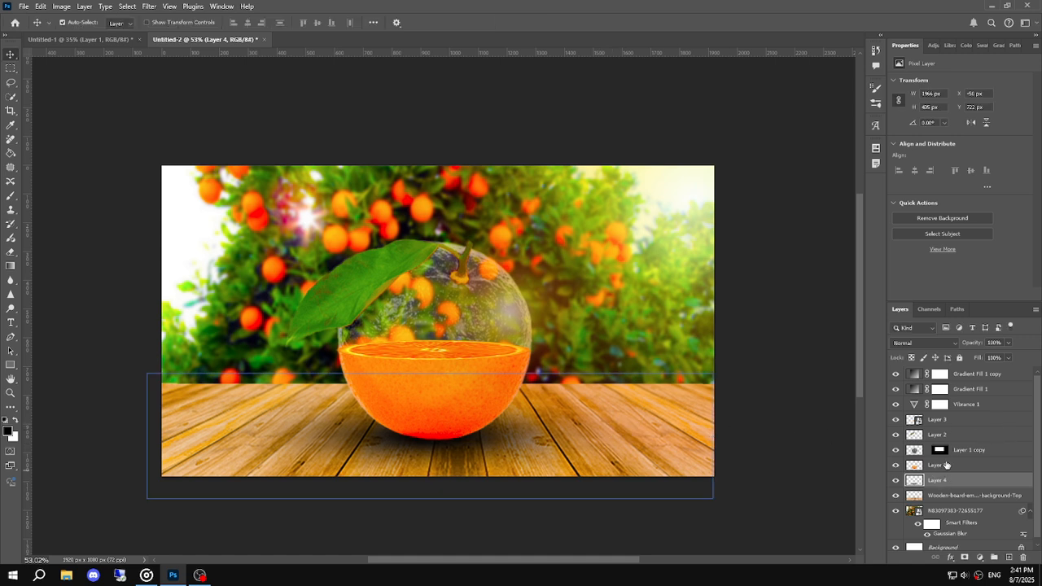
# Lower the shadow layer's opacity to soften it, and leave no layer selected.
pyautogui.moveTo(976, 343); pyautogui.dragTo(967, 343)
pyautogui.click(666, 379)
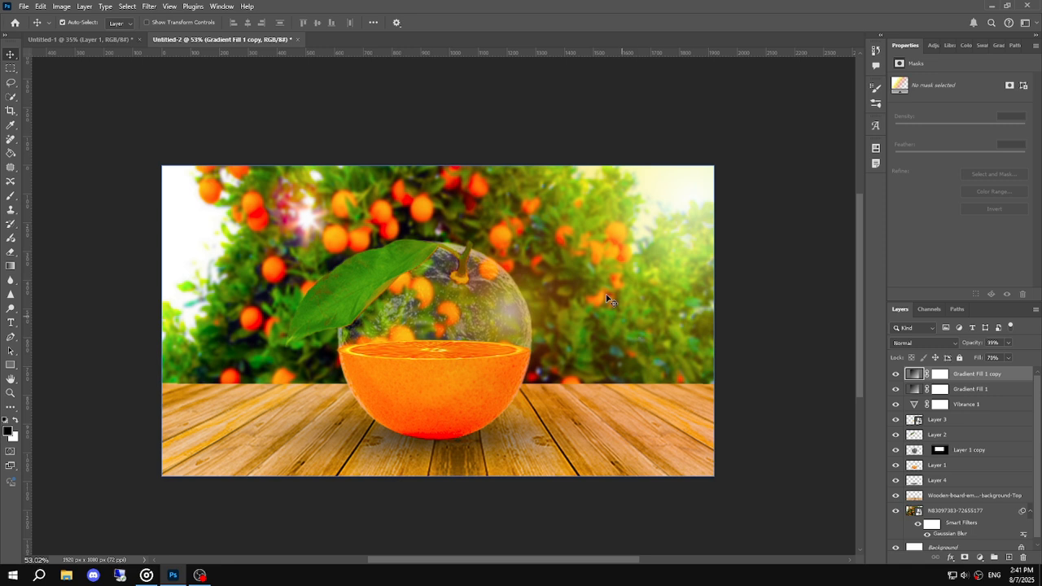
pyautogui.click(770, 286)
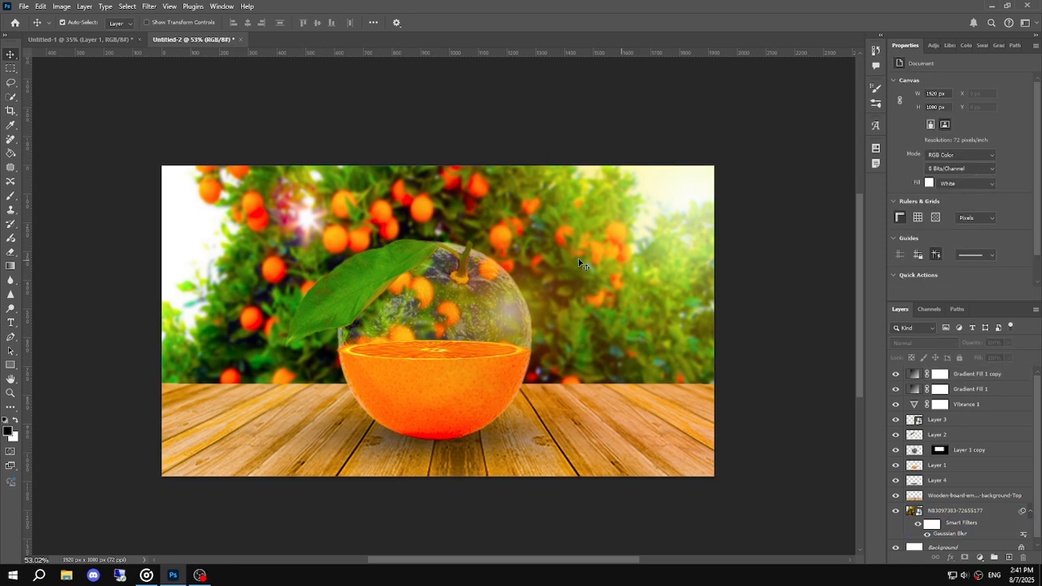
pyautogui.click(584, 486)
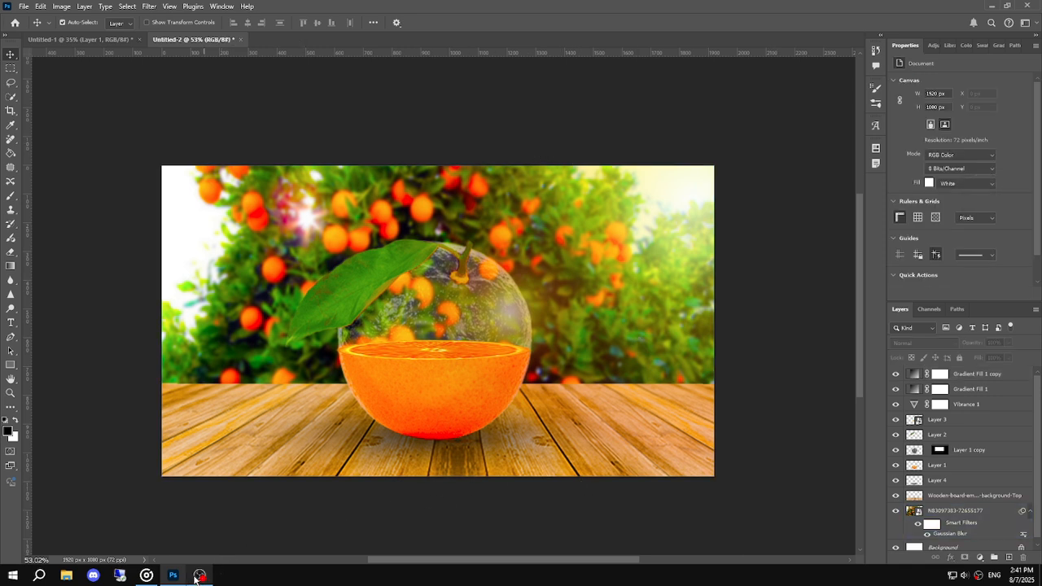